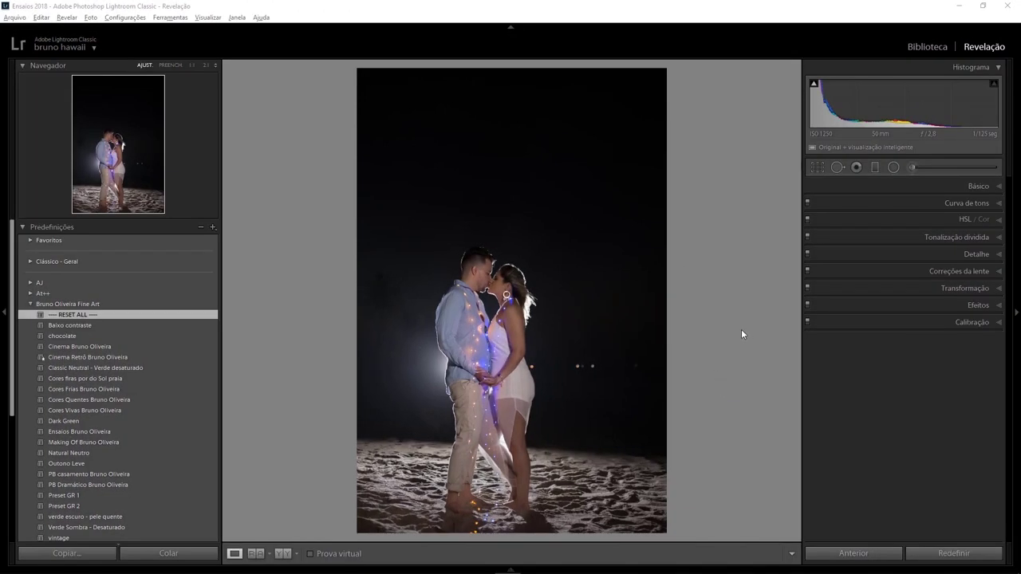
In the Básico panel, set Exposure +0,70, Highlights −23, Shadows +100, Blacks −22 and Vibrance +30.
{"action": "left_click", "coordinate": [986, 188]}
{"action": "left_click_drag", "start_coordinate": [917, 294], "coordinate": [924, 293]}
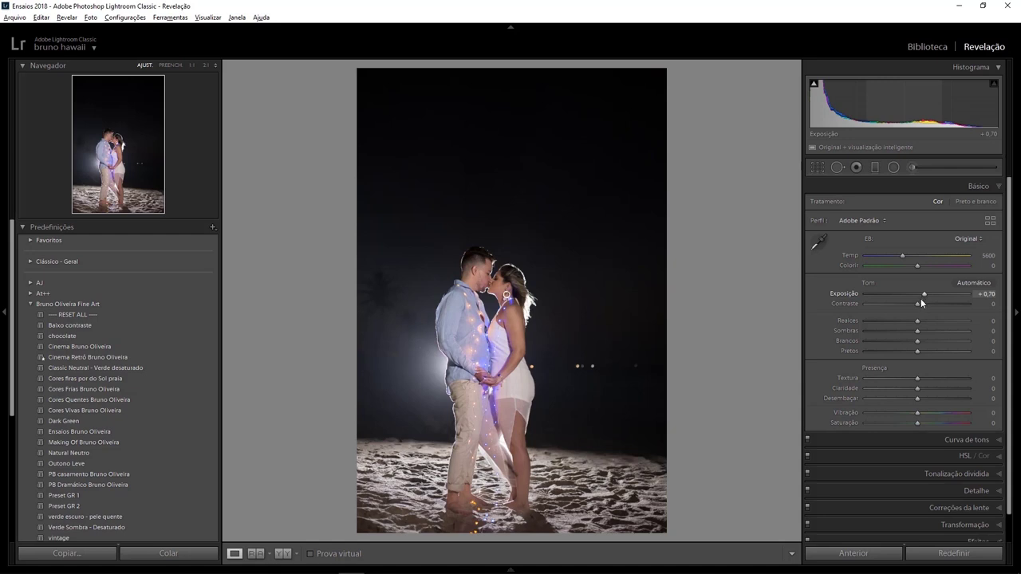
{"action": "left_click_drag", "start_coordinate": [890, 321], "coordinate": [966, 338]}
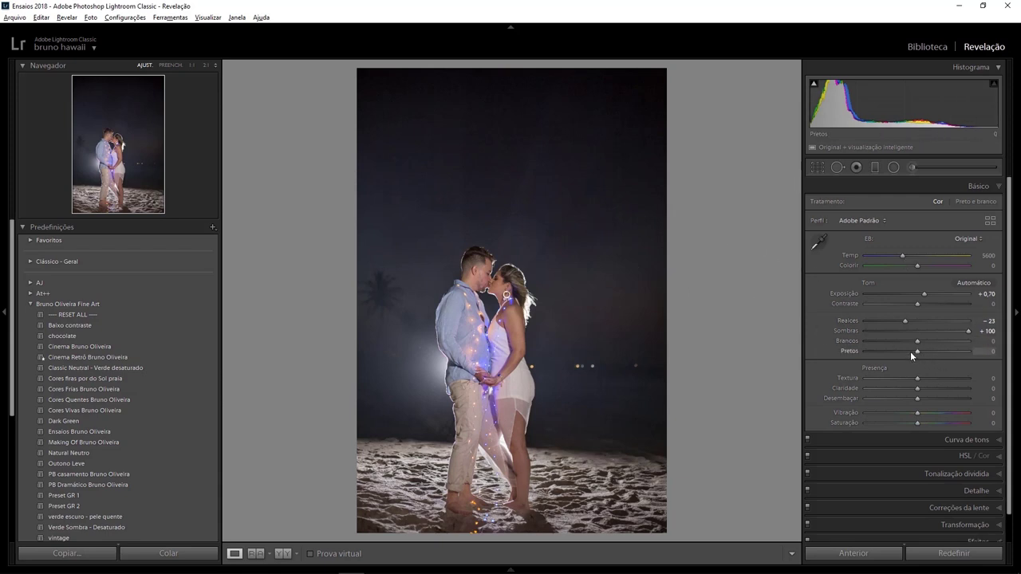
{"action": "left_click_drag", "start_coordinate": [911, 354], "coordinate": [899, 353]}
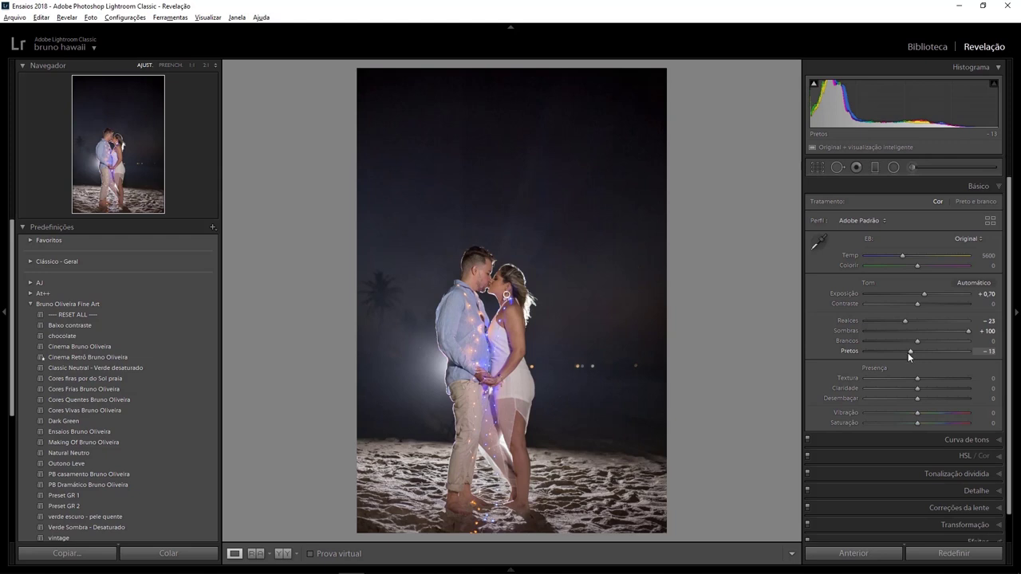
{"action": "left_click", "coordinate": [930, 412]}
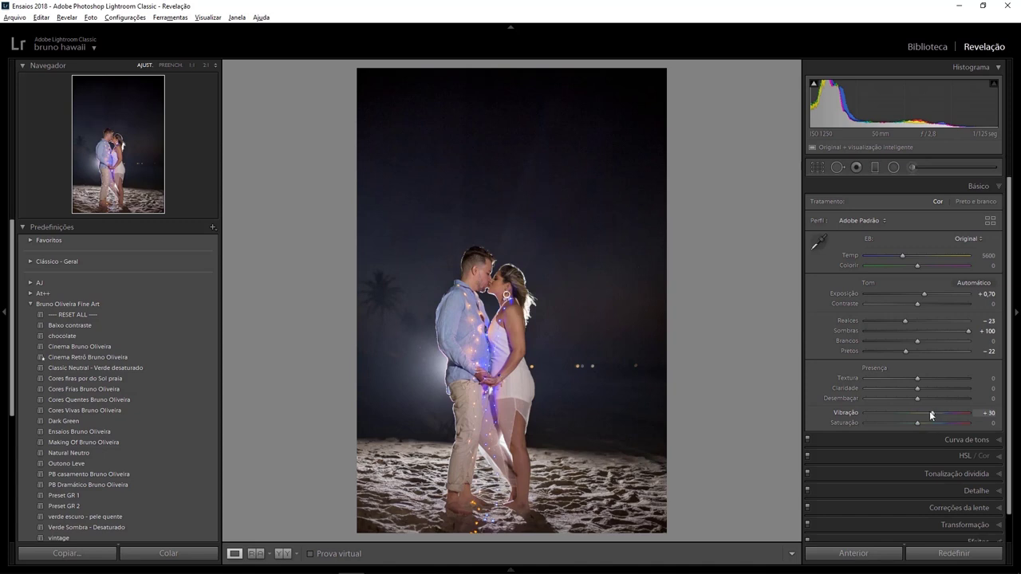
{"action": "left_click", "coordinate": [998, 187]}
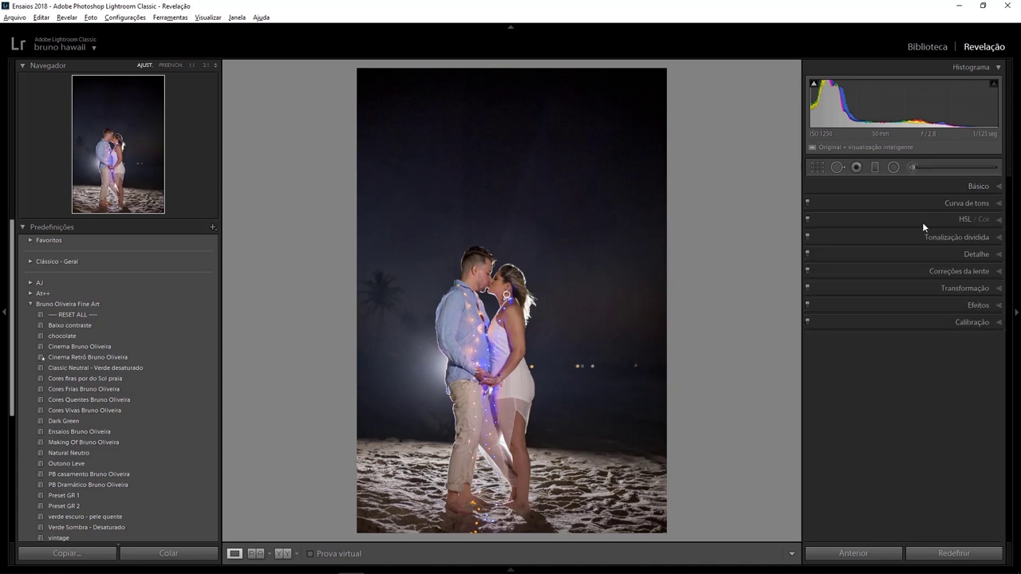
In Calibração, set the Blue Primary hue to −79 and its saturation to −38.
{"action": "left_click", "coordinate": [998, 328]}
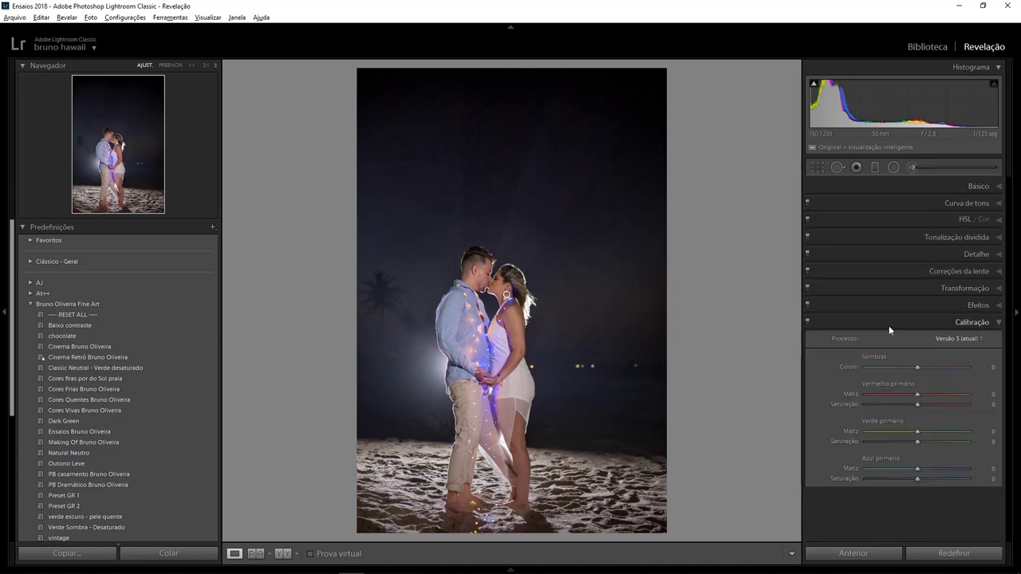
{"action": "left_click", "coordinate": [888, 470]}
{"action": "left_click_drag", "start_coordinate": [884, 469], "coordinate": [881, 469]}
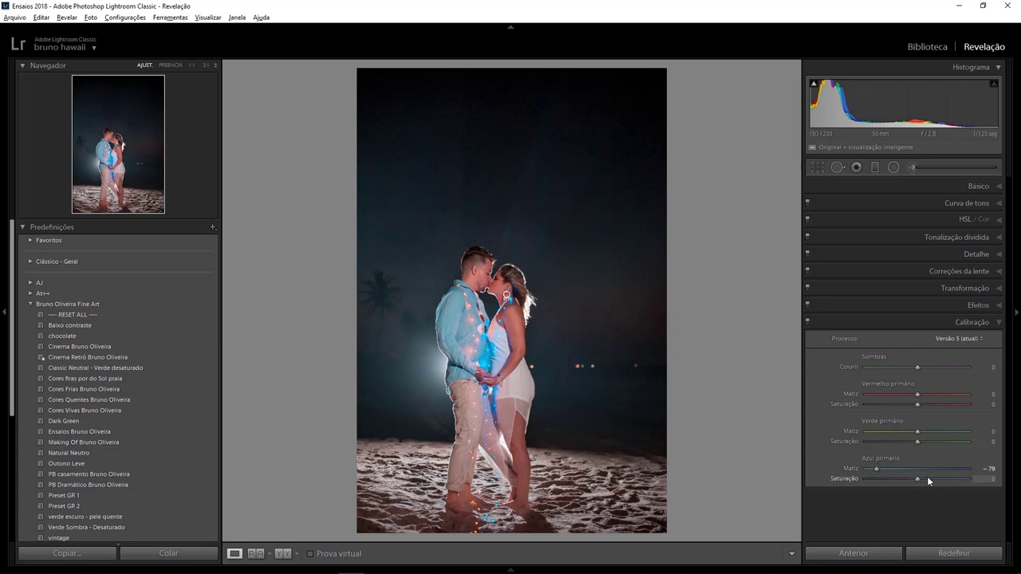
{"action": "left_click_drag", "start_coordinate": [922, 479], "coordinate": [897, 479]}
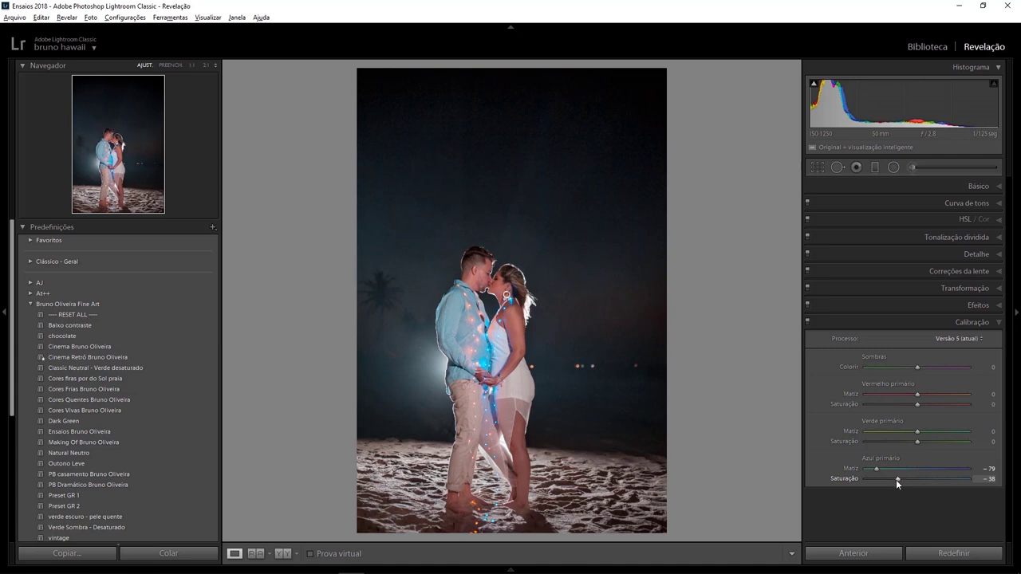
{"action": "key", "text": "ctrl+9"}
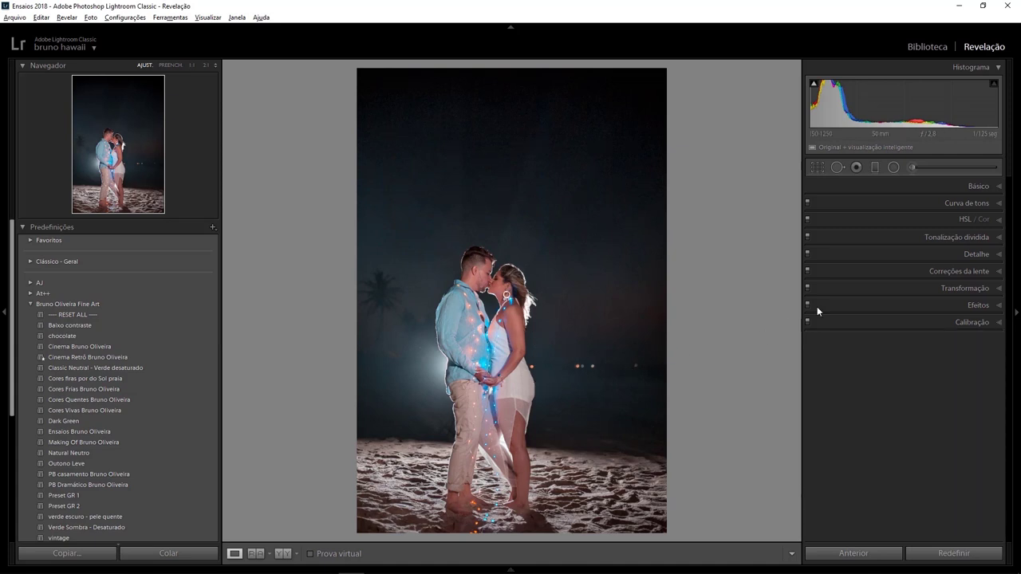
In HSL, raise red and orange luminance and set the red hue to +16.
{"action": "left_click", "coordinate": [999, 221]}
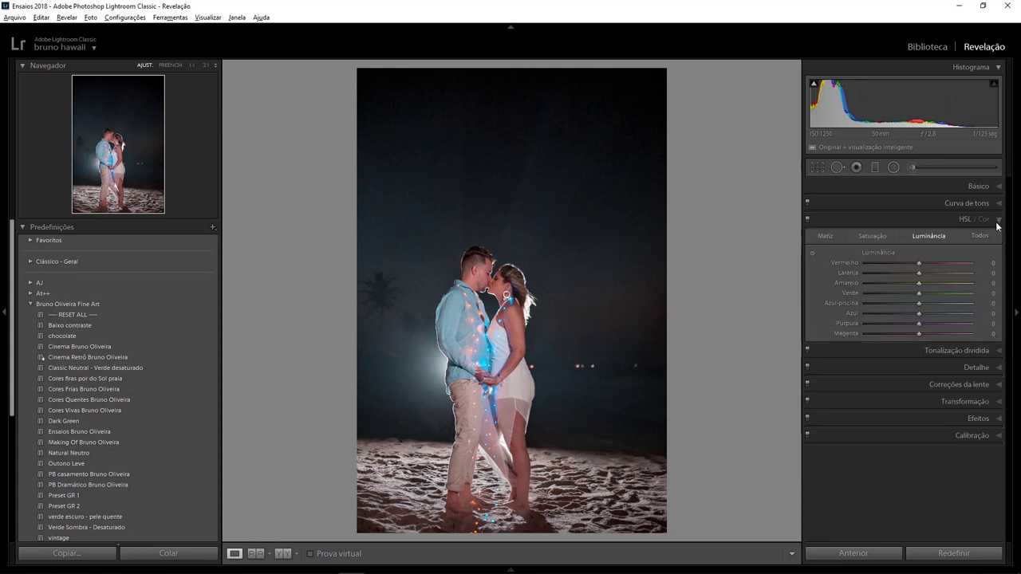
{"action": "left_click", "coordinate": [936, 263]}
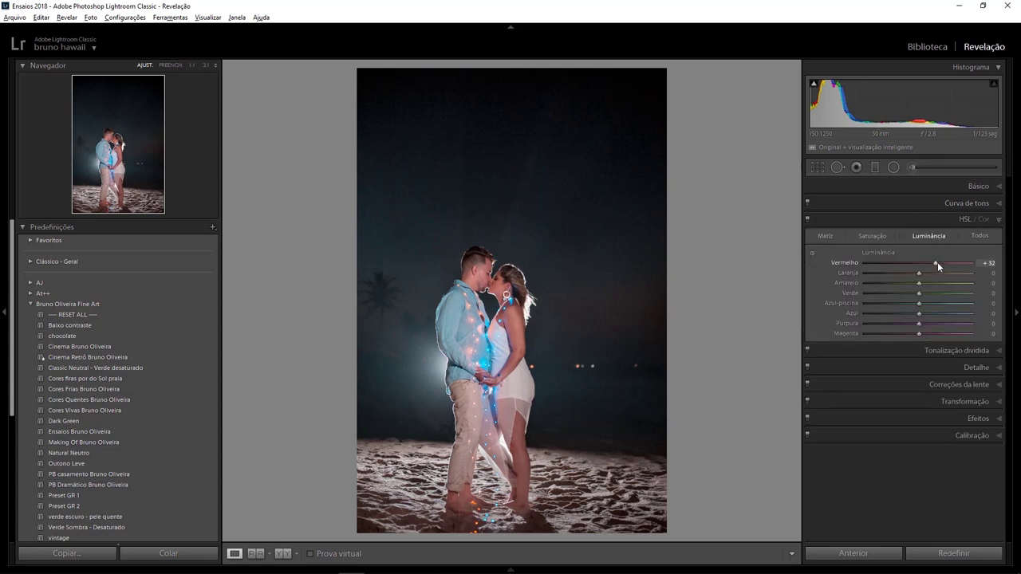
{"action": "left_click", "coordinate": [936, 273]}
{"action": "scroll", "coordinate": [939, 269], "scroll_direction": "up", "scroll_amount": 4}
{"action": "left_click", "coordinate": [827, 236]}
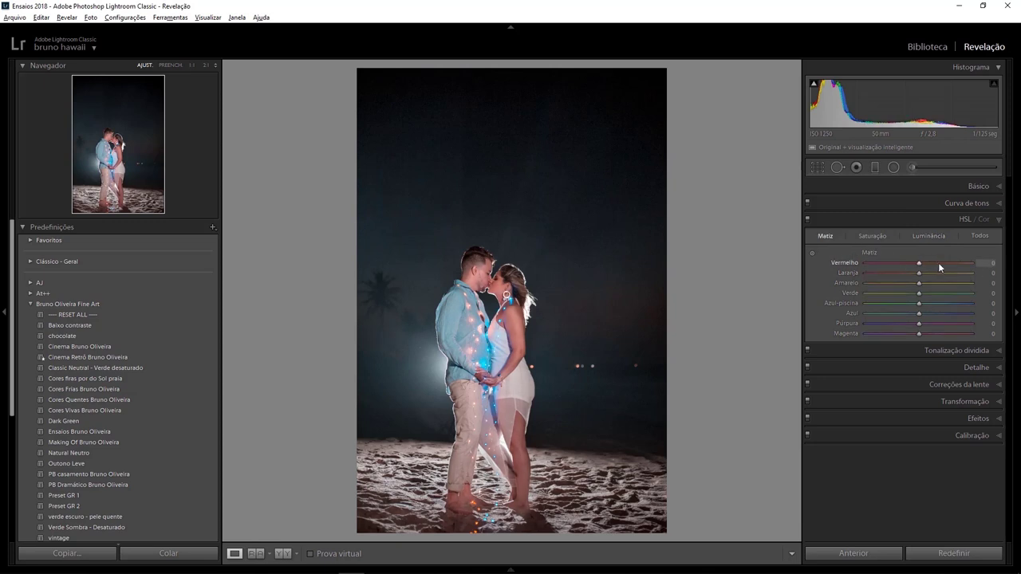
{"action": "left_click", "coordinate": [926, 262]}
{"action": "left_click", "coordinate": [981, 221]}
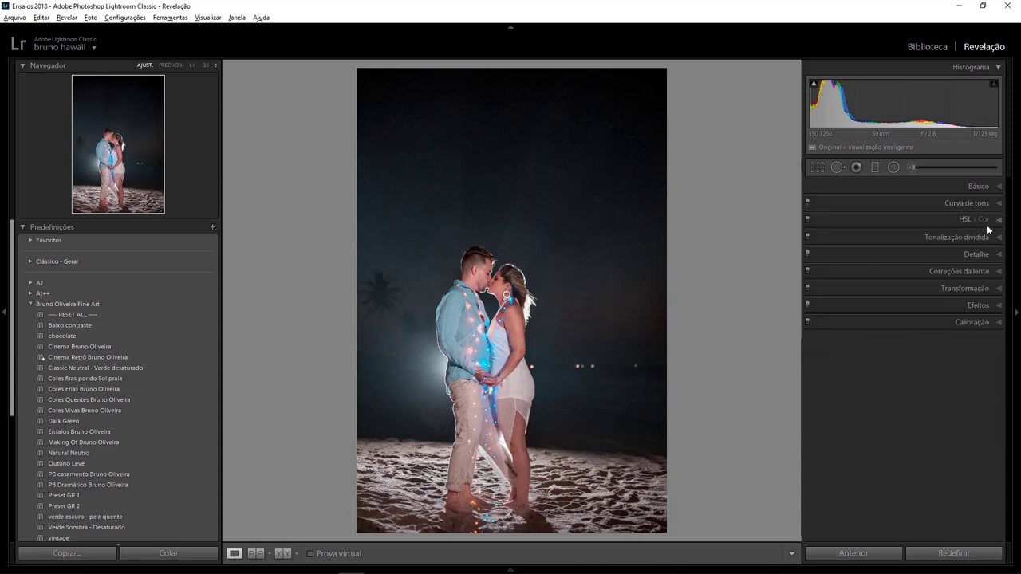
Add a raised midpoint on the RGB tone curve to lift the midtones.
{"action": "left_click", "coordinate": [986, 207]}
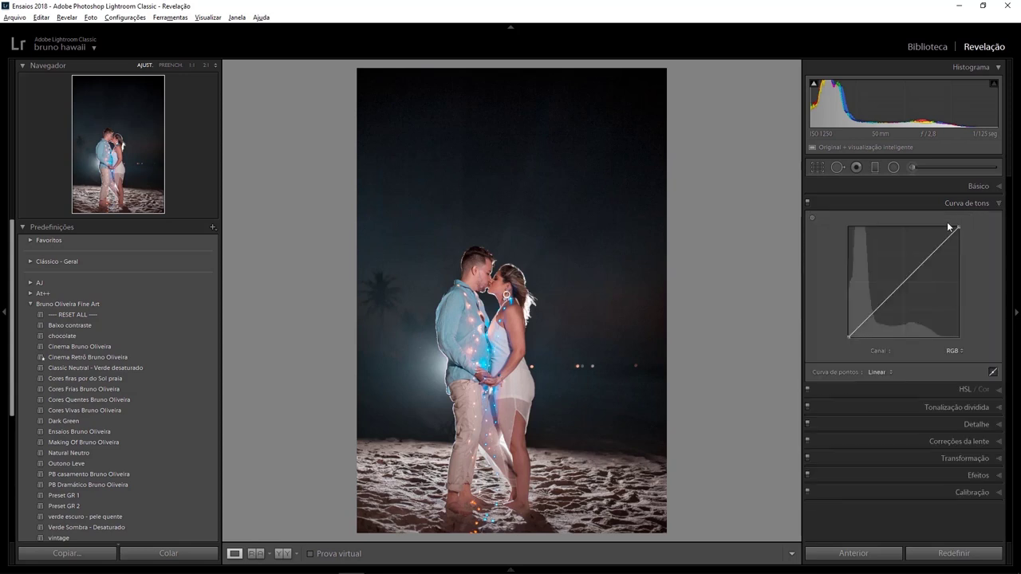
{"action": "left_click_drag", "start_coordinate": [893, 291], "coordinate": [900, 281]}
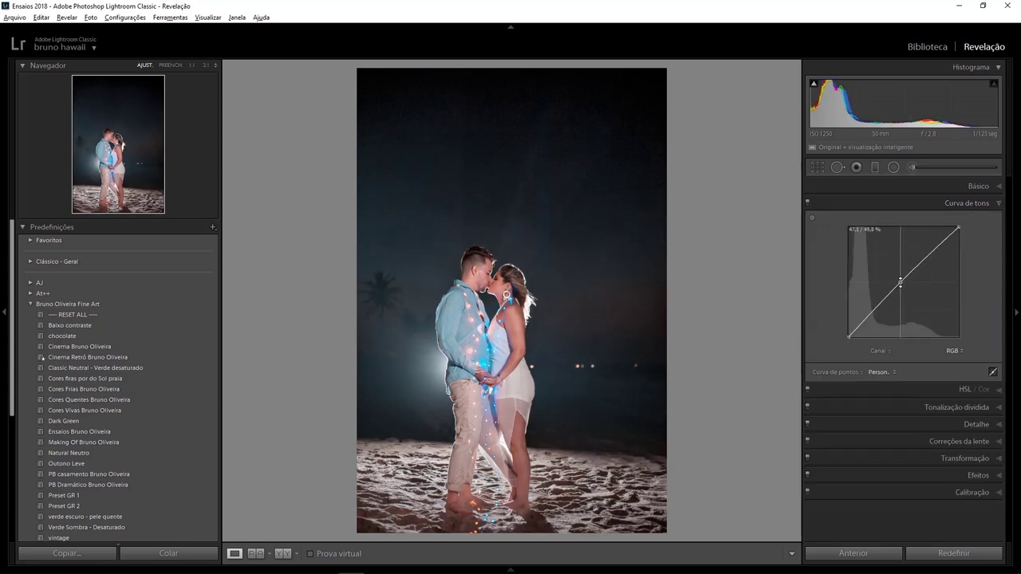
{"action": "left_click", "coordinate": [966, 203]}
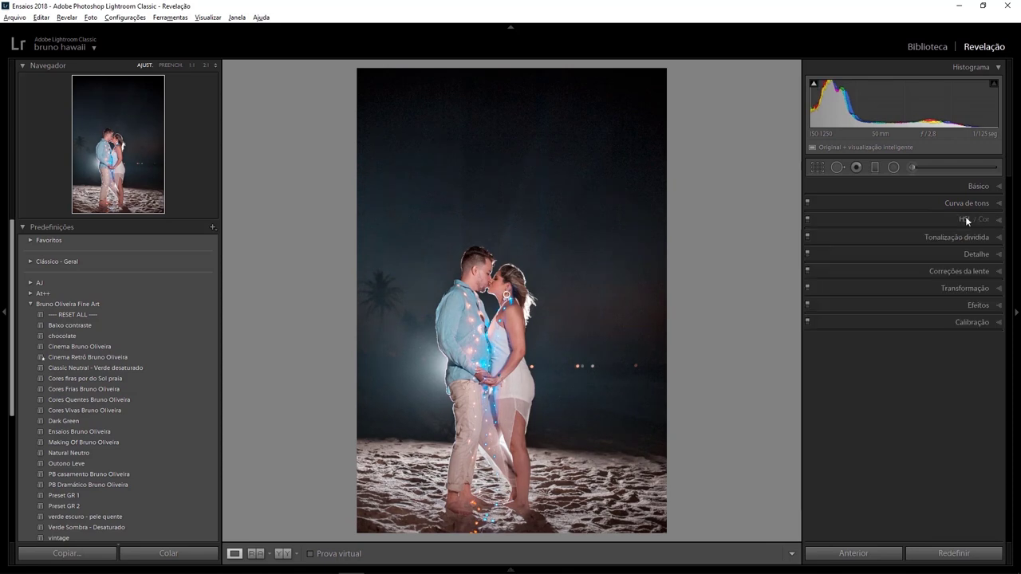
Toggle the before/after view to compare the grade, then send the photo to Photoshop.
{"action": "key", "text": "backslash"}
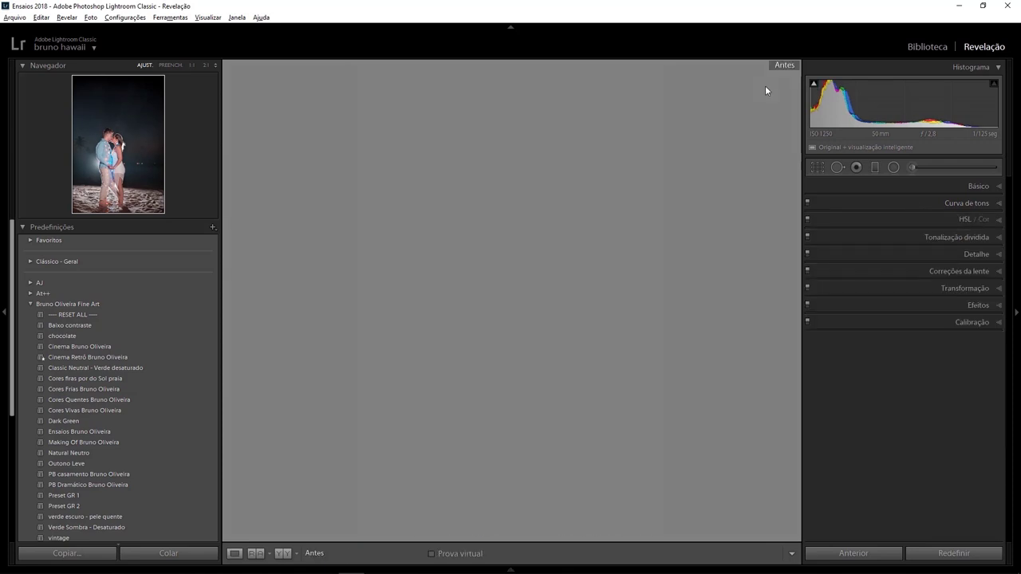
{"action": "key", "text": "backslash"}
{"action": "key", "text": "backslash"}
{"action": "key", "text": "backslash"}
{"action": "key", "text": "backslash"}
{"action": "key", "text": "backslash"}
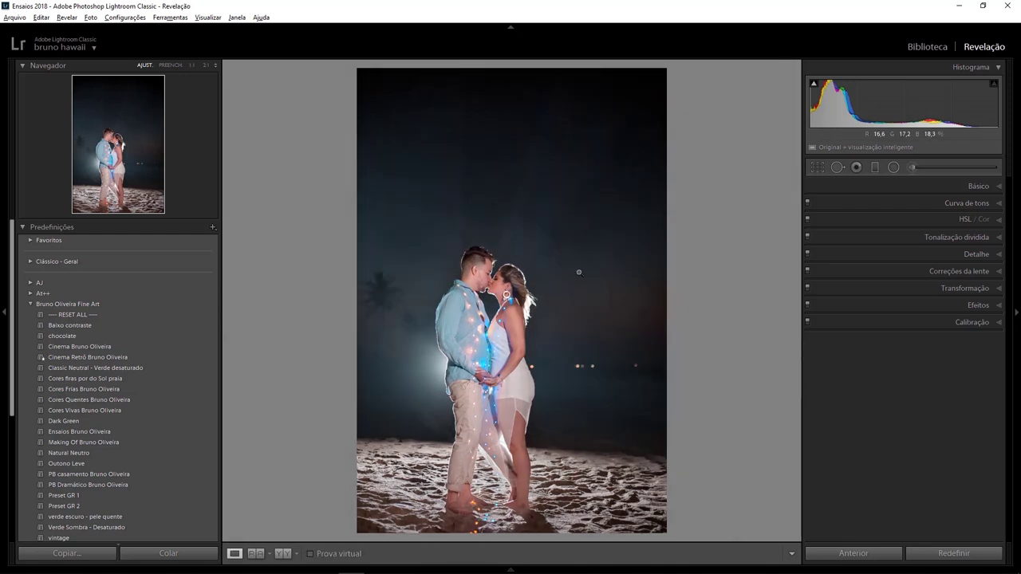
{"action": "key", "text": "ctrl+e"}
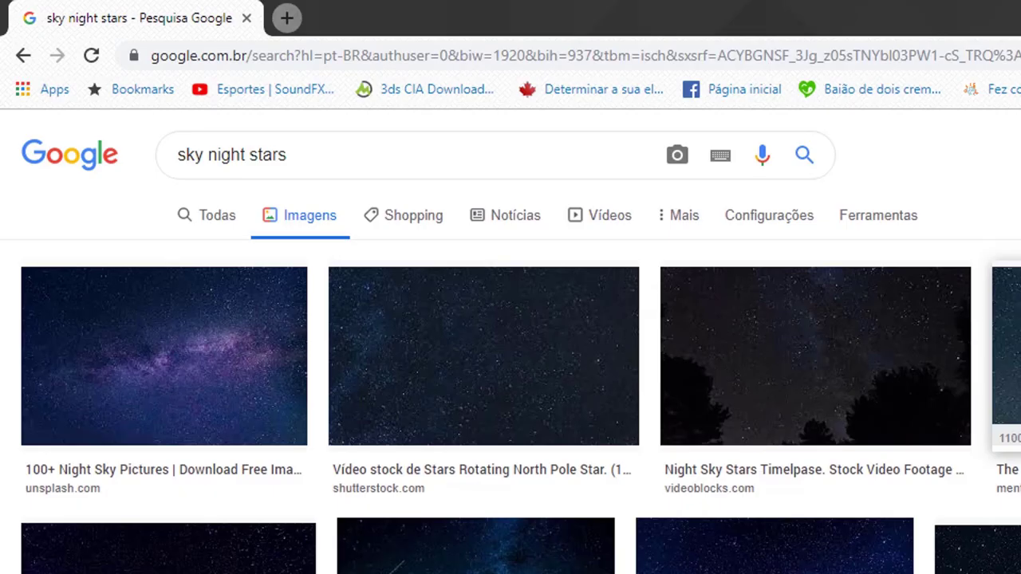
{"action": "scroll", "coordinate": [673, 489], "scroll_direction": "down", "scroll_amount": 3}
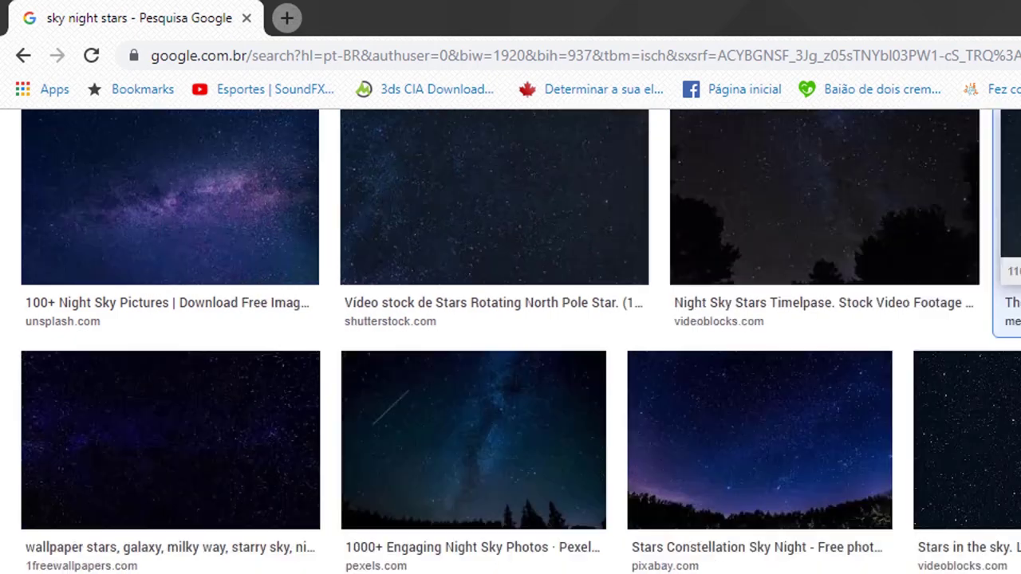
{"action": "scroll", "coordinate": [808, 540], "scroll_direction": "up", "scroll_amount": 3}
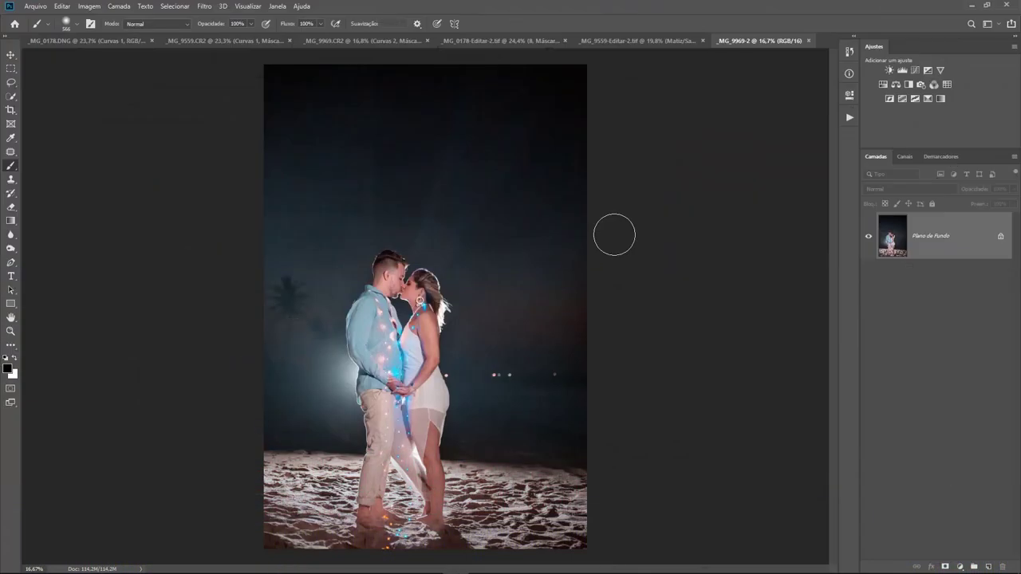
Duplicate Plano de Fundo as Camada 1 and drag the starry-sky image in as a new layer.
{"action": "key", "text": "ctrl+j"}
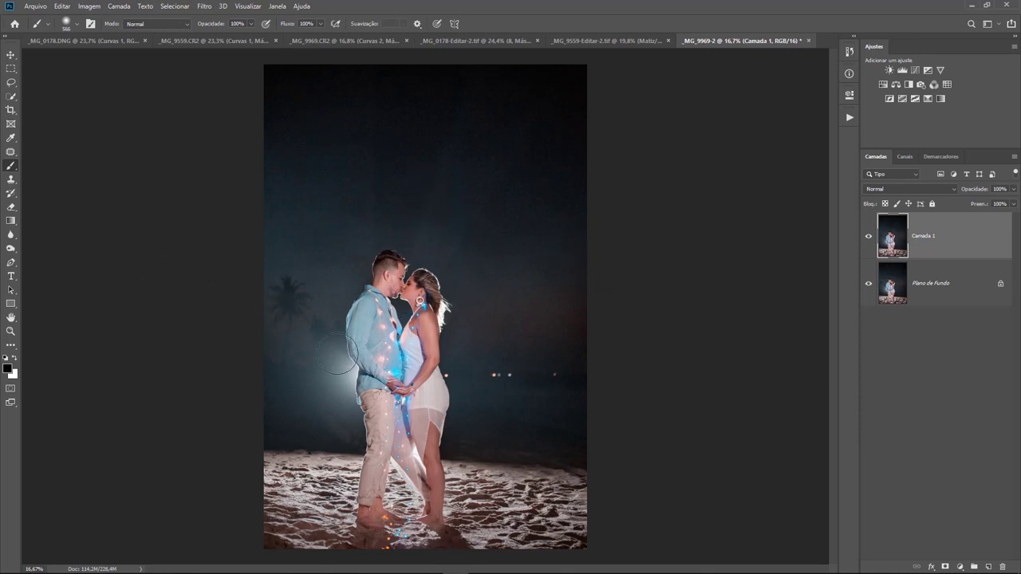
{"action": "left_click_drag", "start_coordinate": [1020, 193], "coordinate": [664, 193]}
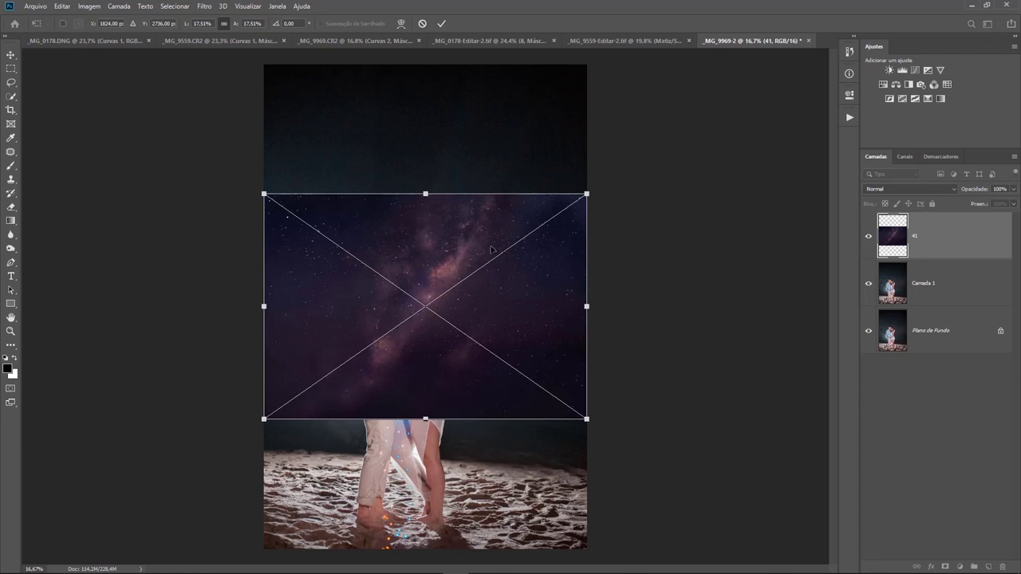
Enlarge and position the Milky Way layer 41 over the sky, keeping it at full opacity.
{"action": "key", "text": "ctrl+minus"}
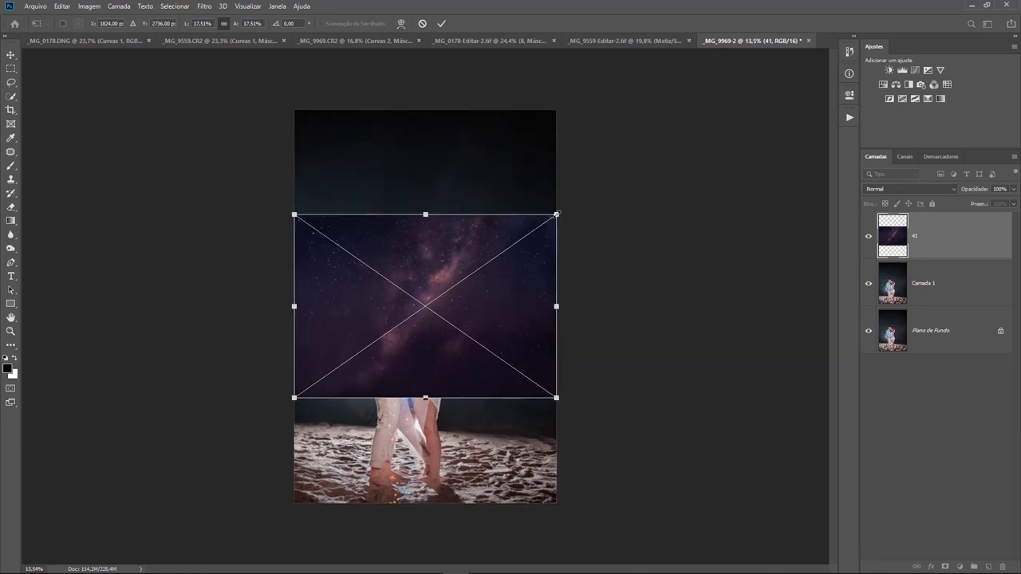
{"action": "left_click_drag", "start_coordinate": [556, 214], "coordinate": [651, 147]}
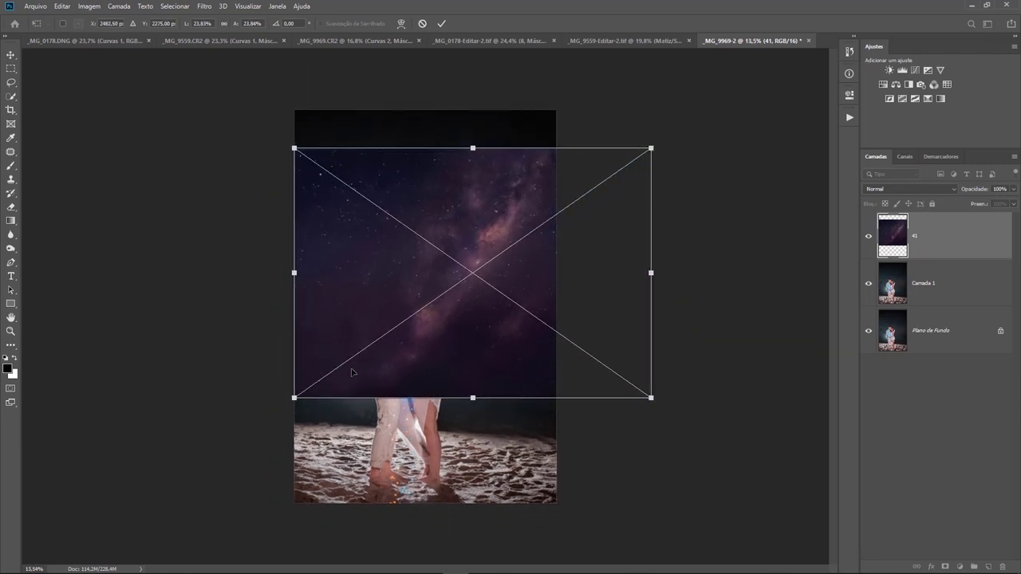
{"action": "left_click_drag", "start_coordinate": [294, 397], "coordinate": [221, 446]}
{"action": "left_click_drag", "start_coordinate": [567, 350], "coordinate": [586, 291]}
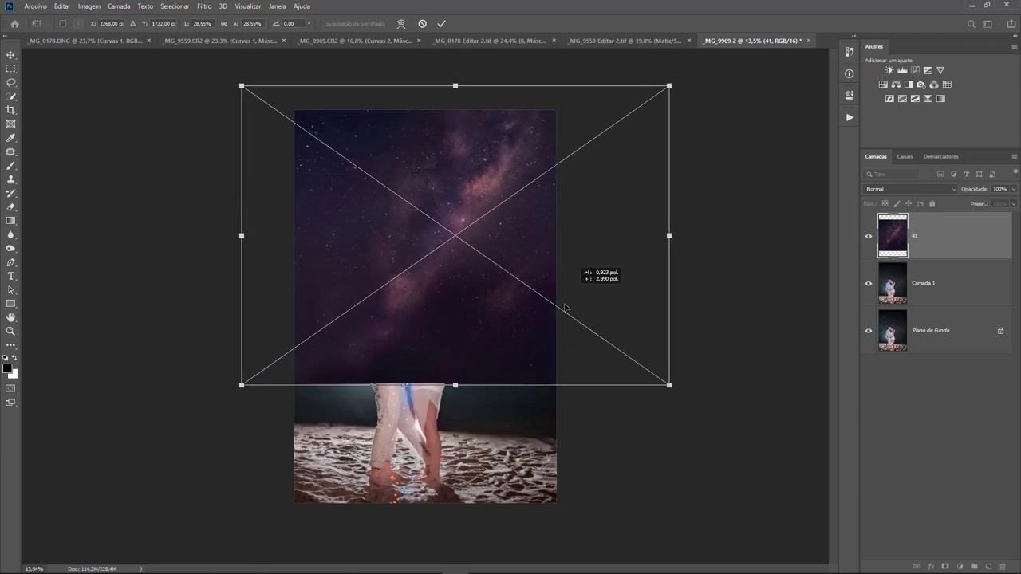
{"action": "left_click_drag", "start_coordinate": [981, 189], "coordinate": [933, 189]}
{"action": "mouse_move", "coordinate": [508, 330]}
{"action": "left_mouse_down"}
{"action": "mouse_move", "coordinate": [521, 304]}
{"action": "mouse_move", "coordinate": [530, 329]}
{"action": "left_mouse_up"}
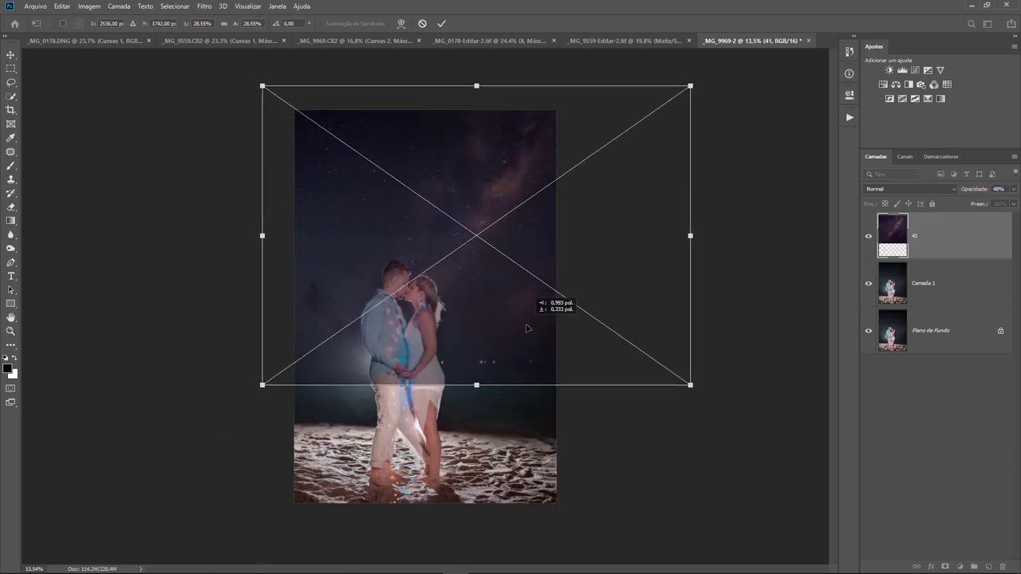
{"action": "key", "text": "b"}
{"action": "left_click_drag", "start_coordinate": [971, 193], "coordinate": [995, 194]}
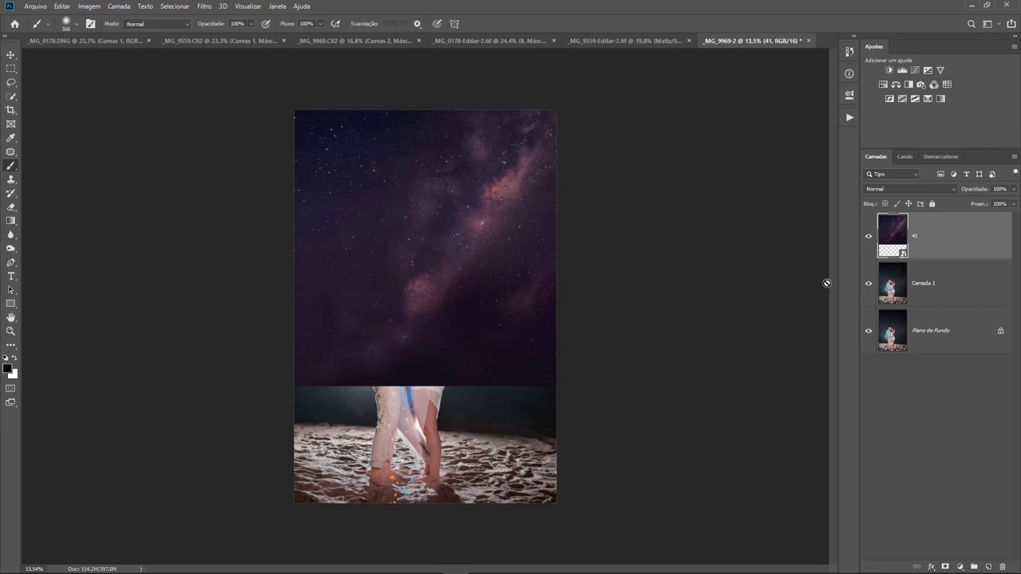
Hide layer 41 and make Camada 1 the active layer.
{"action": "left_click", "coordinate": [869, 236]}
{"action": "mouse_move", "coordinate": [418, 337]}
{"action": "left_mouse_down"}
{"action": "mouse_move", "coordinate": [436, 300]}
{"action": "mouse_move", "coordinate": [630, 272]}
{"action": "left_mouse_up"}
{"action": "left_click", "coordinate": [899, 295]}
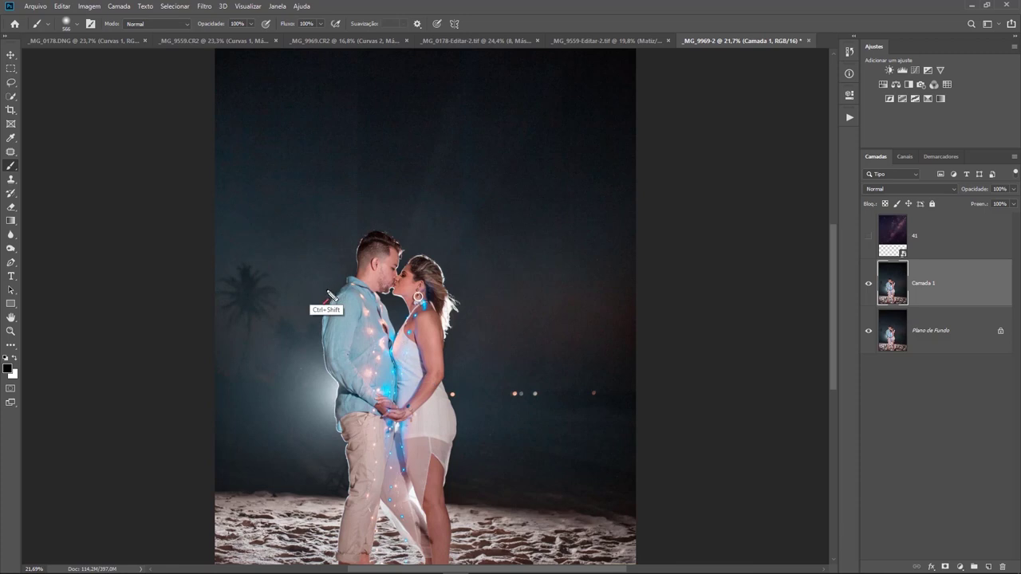
Quick-select the couple and the sand, then invert the selection to cover the sky.
{"action": "left_click", "coordinate": [18, 99]}
{"action": "scroll", "coordinate": [322, 265], "scroll_direction": "down", "scroll_amount": 2}
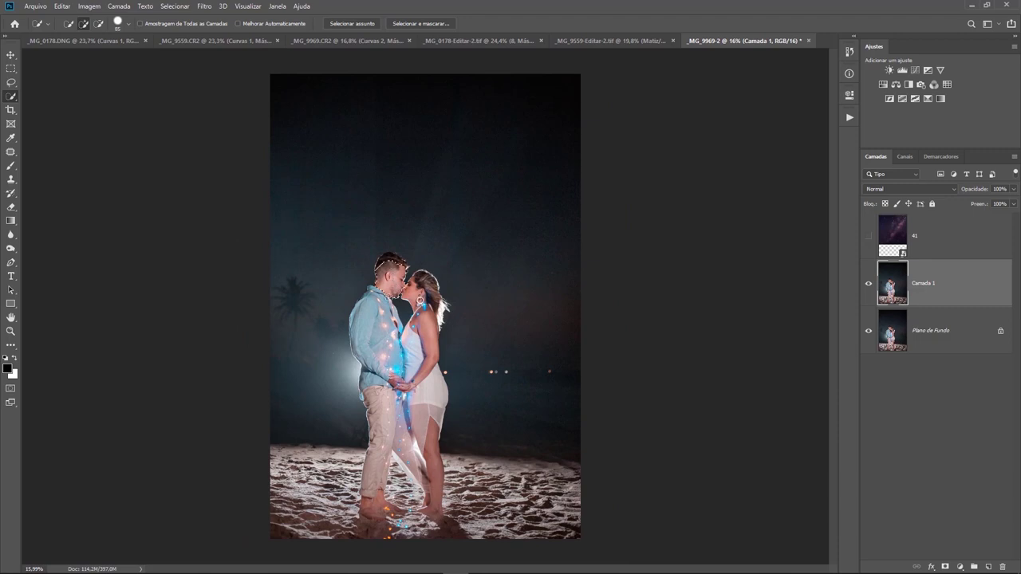
{"action": "scroll", "coordinate": [407, 284], "scroll_direction": "up", "scroll_amount": 1}
{"action": "scroll", "coordinate": [407, 284], "scroll_direction": "up", "scroll_amount": 1}
{"action": "mouse_move", "coordinate": [375, 383]}
{"action": "left_mouse_down"}
{"action": "mouse_move", "coordinate": [375, 256]}
{"action": "mouse_move", "coordinate": [421, 359]}
{"action": "mouse_move", "coordinate": [398, 459]}
{"action": "mouse_move", "coordinate": [417, 507]}
{"action": "left_mouse_up"}
{"action": "scroll", "coordinate": [425, 306], "scroll_direction": "down", "scroll_amount": 2}
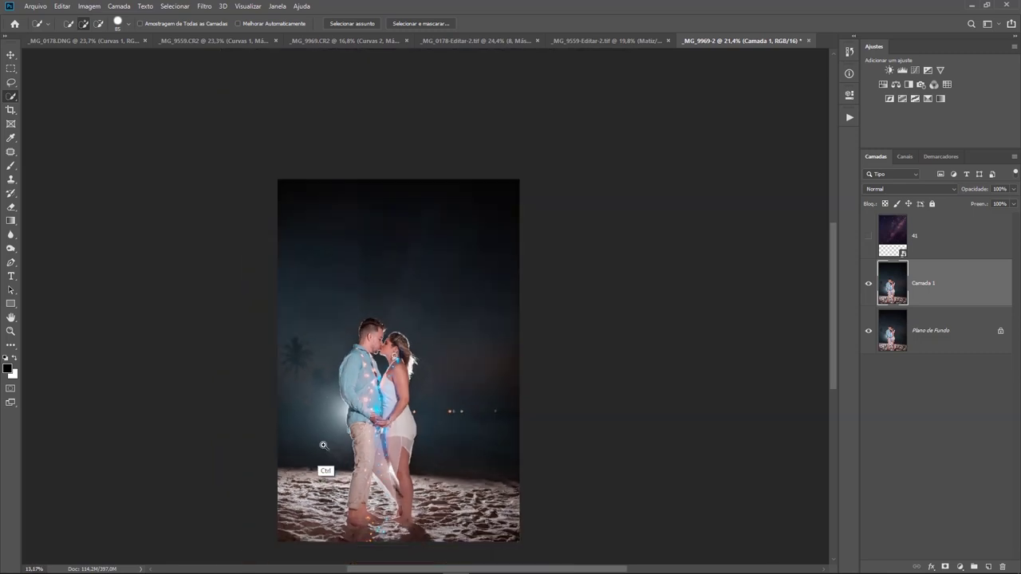
{"action": "scroll", "coordinate": [425, 306], "scroll_direction": "down", "scroll_amount": 1}
{"action": "scroll", "coordinate": [422, 310], "scroll_direction": "up", "scroll_amount": 1}
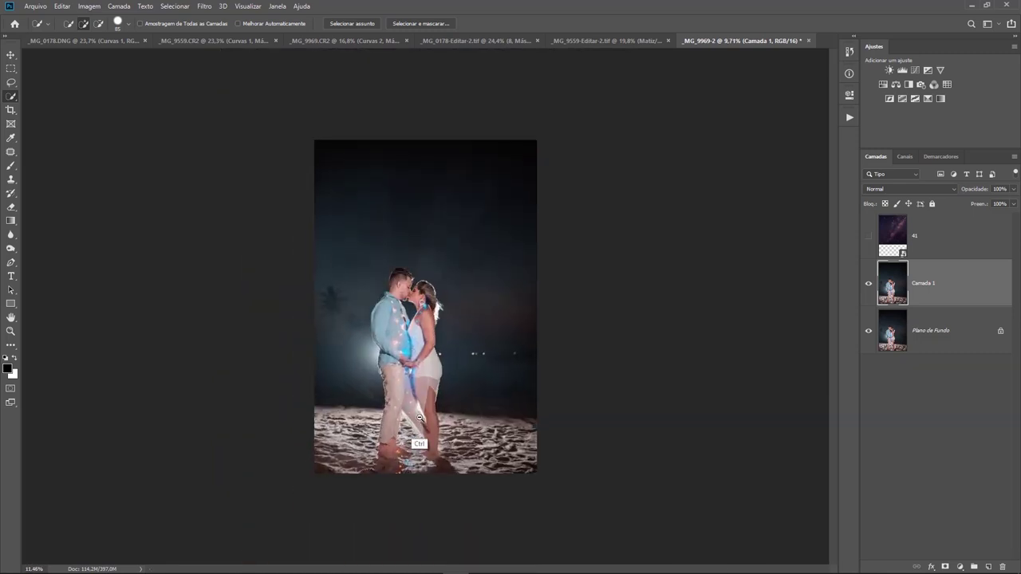
{"action": "left_click_drag", "start_coordinate": [504, 442], "coordinate": [535, 467]}
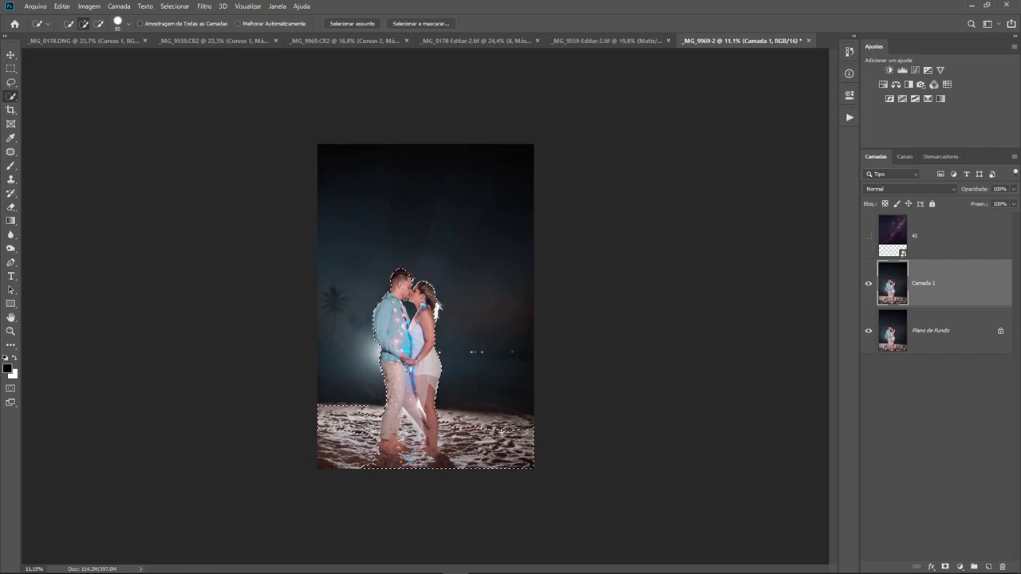
{"action": "scroll", "coordinate": [539, 438], "scroll_direction": "up", "scroll_amount": 1}
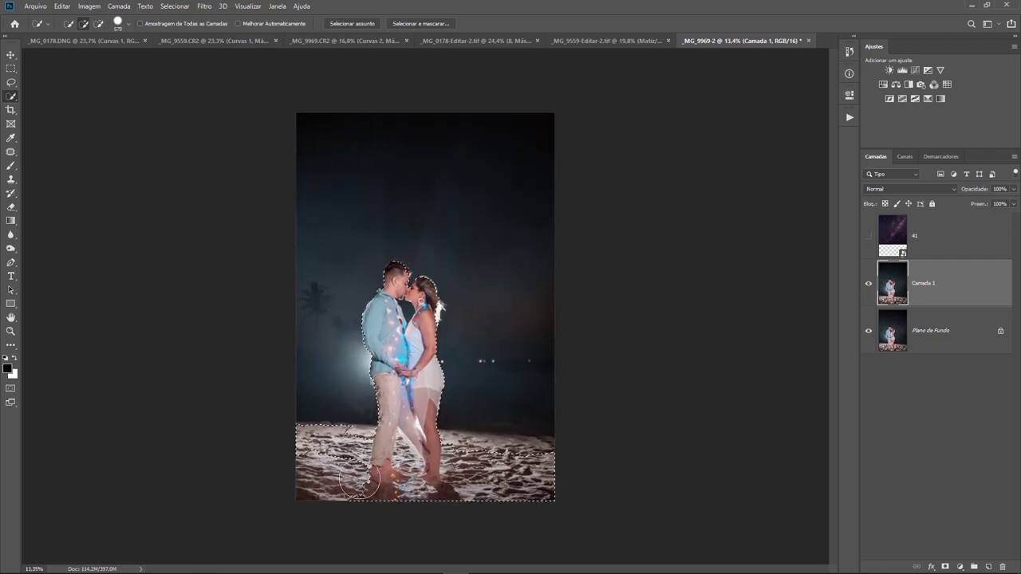
{"action": "scroll", "coordinate": [381, 455], "scroll_direction": "up", "scroll_amount": 1}
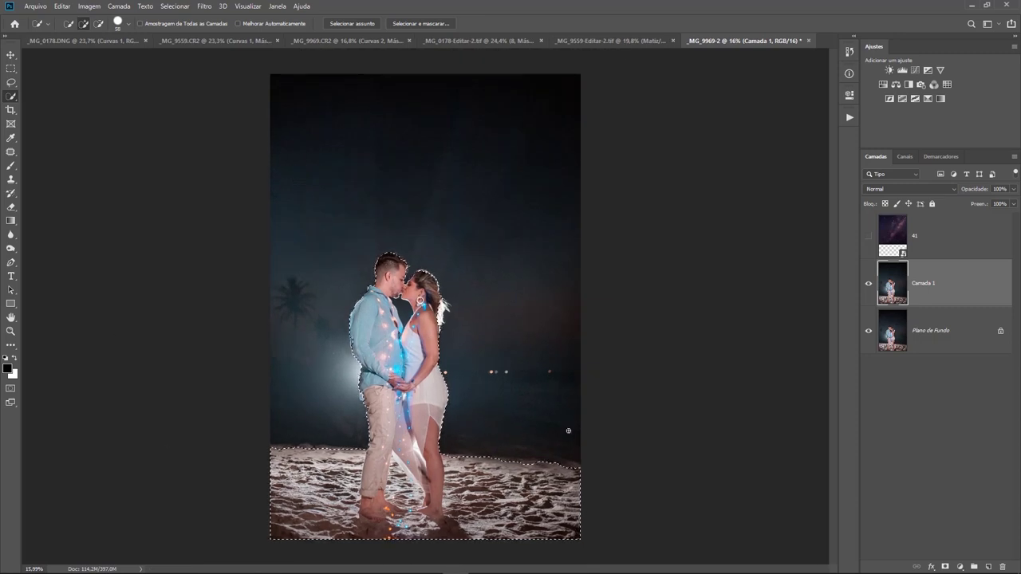
{"action": "key", "text": "ctrl+plus"}
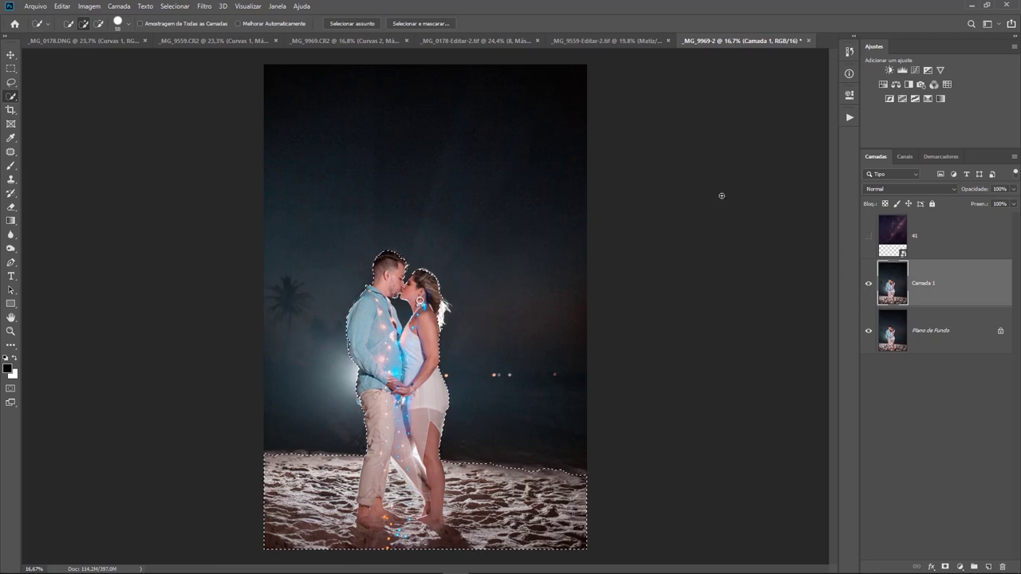
{"action": "key", "text": "ctrl+shift+i"}
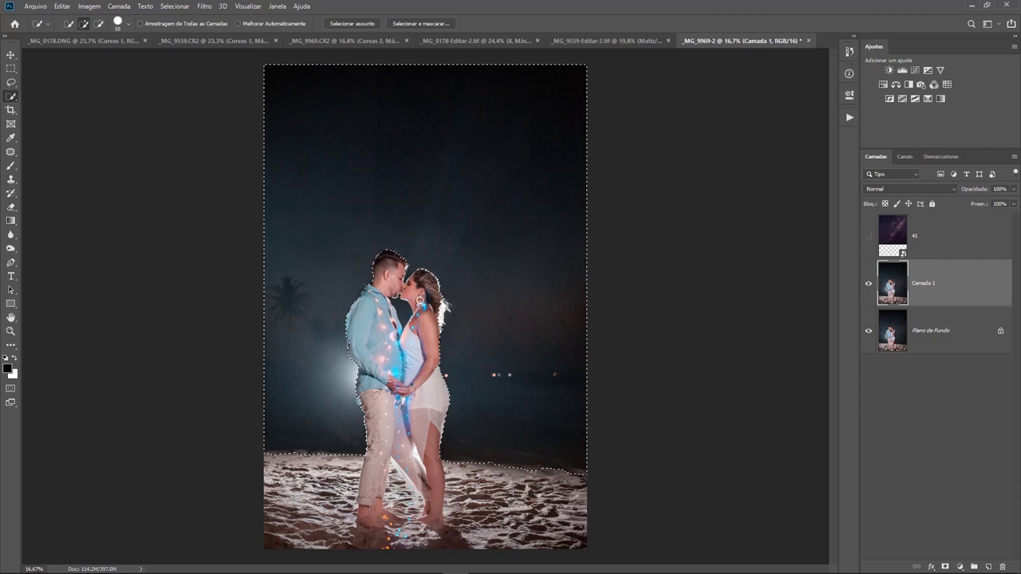
Make layer 41 active and visible, and add a layer mask from the sky selection.
{"action": "left_click_drag", "start_coordinate": [98, 460], "coordinate": [341, 502]}
{"action": "left_click_drag", "start_coordinate": [677, 487], "coordinate": [474, 508]}
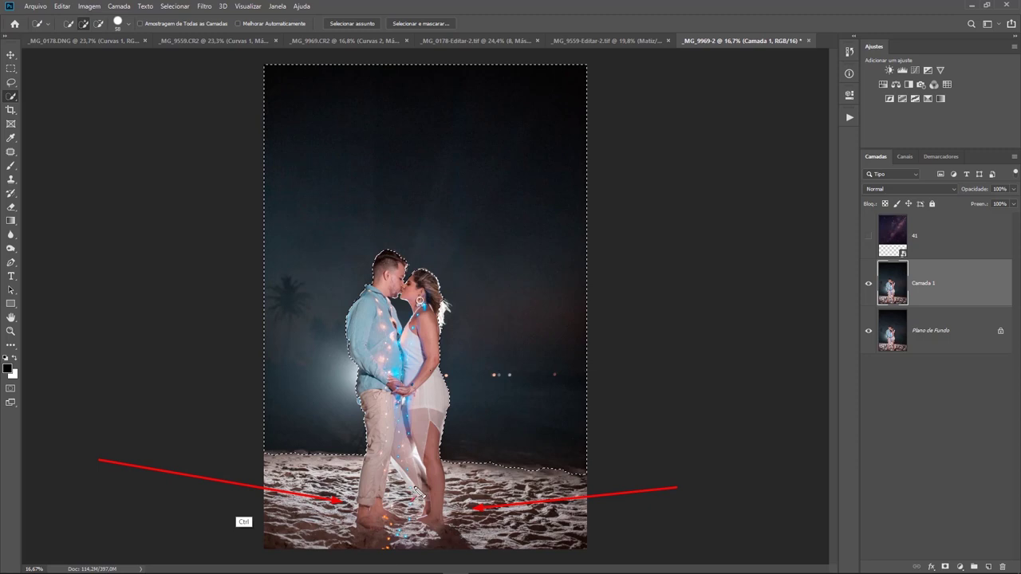
{"action": "key", "text": "alt+bracketright"}
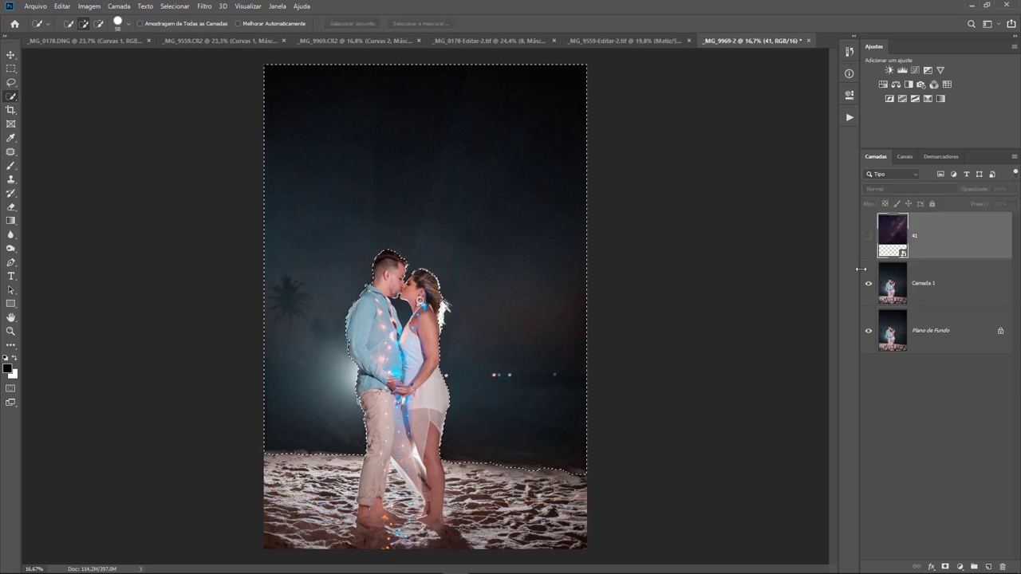
{"action": "left_click", "coordinate": [868, 238]}
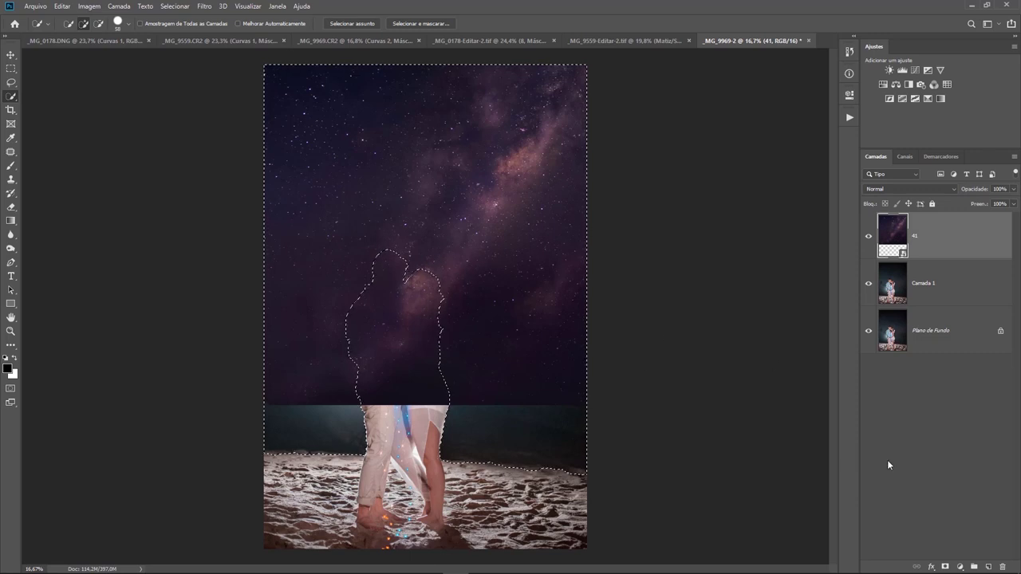
{"action": "left_click", "coordinate": [944, 565]}
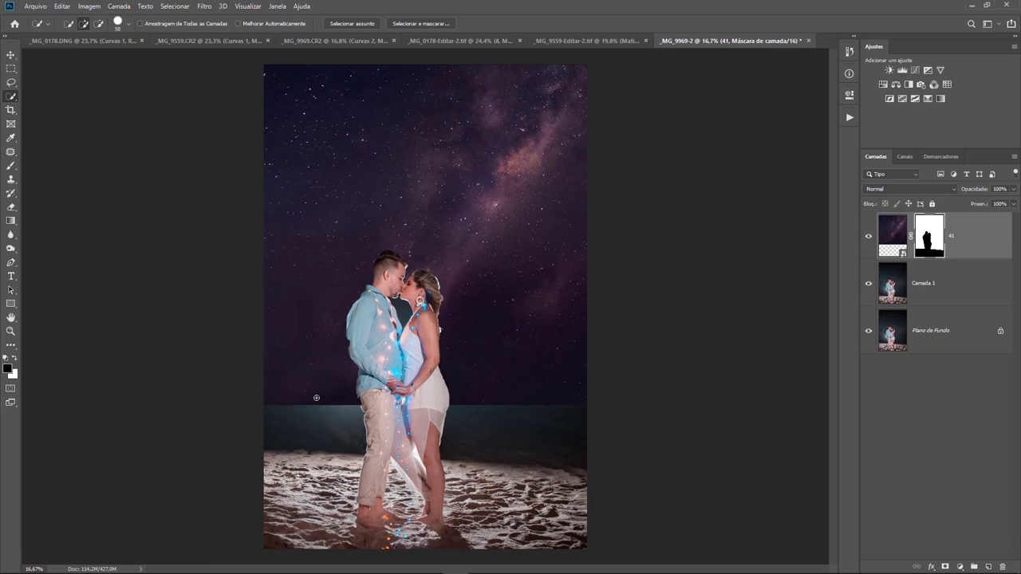
{"action": "scroll", "coordinate": [436, 323], "scroll_direction": "down", "scroll_amount": 3}
{"action": "scroll", "coordinate": [441, 320], "scroll_direction": "up", "scroll_amount": 1}
{"action": "scroll", "coordinate": [446, 317], "scroll_direction": "up", "scroll_amount": 2}
{"action": "scroll", "coordinate": [439, 335], "scroll_direction": "down", "scroll_amount": 1}
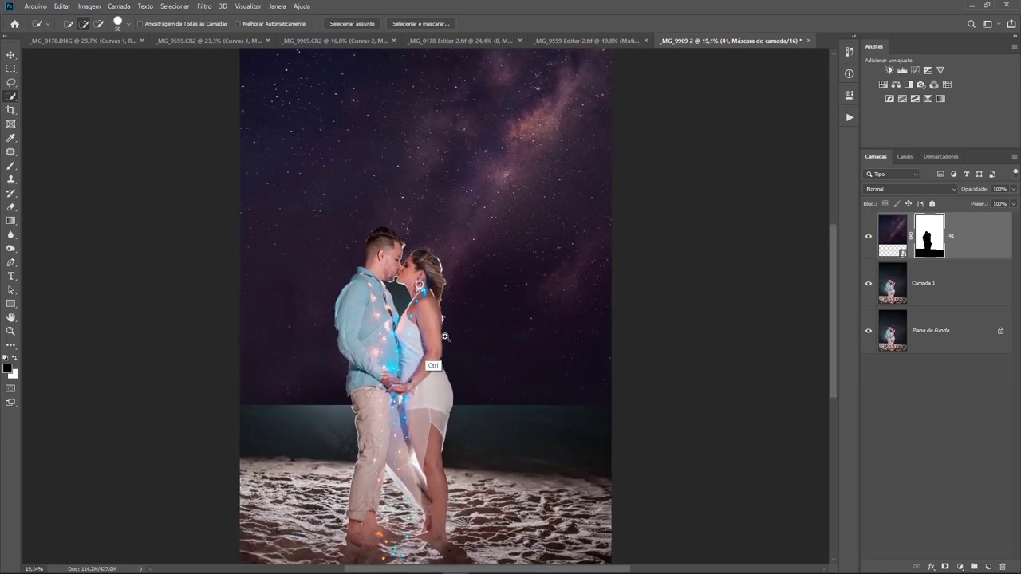
{"action": "scroll", "coordinate": [427, 383], "scroll_direction": "down", "scroll_amount": 1}
{"action": "scroll", "coordinate": [407, 367], "scroll_direction": "up", "scroll_amount": 1}
{"action": "scroll", "coordinate": [423, 399], "scroll_direction": "up", "scroll_amount": 1}
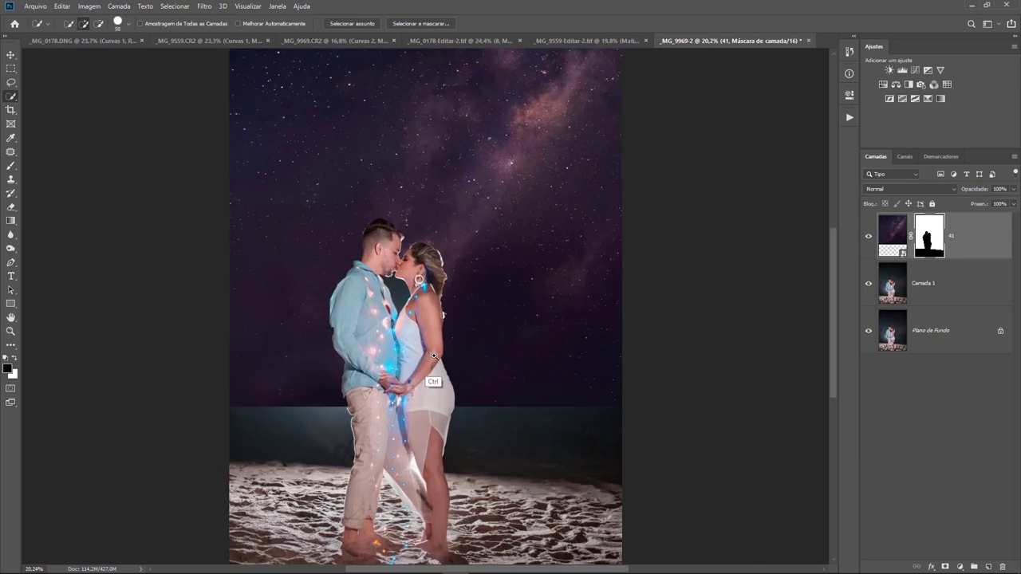
{"action": "scroll", "coordinate": [411, 367], "scroll_direction": "down", "scroll_amount": 2}
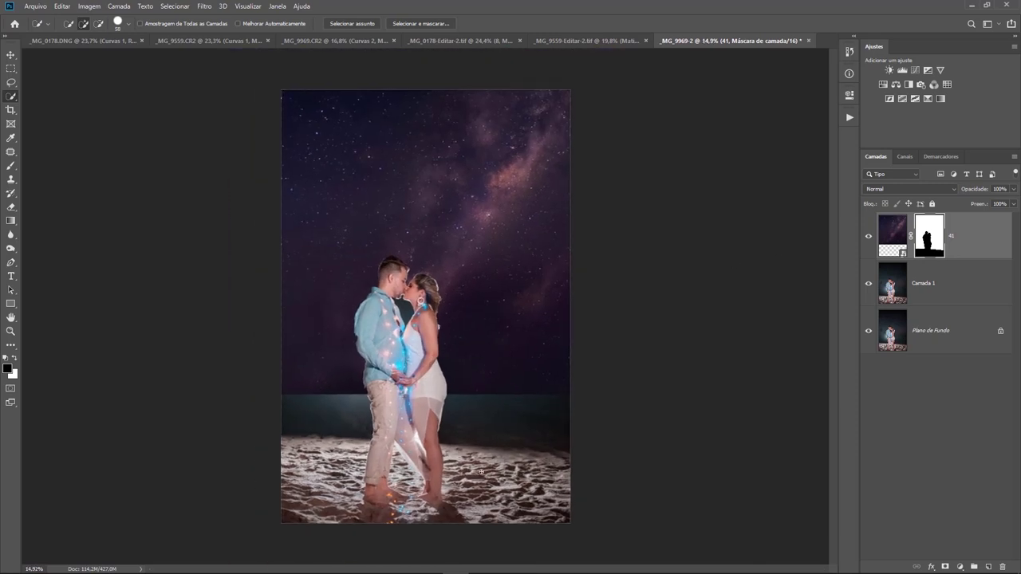
Draw a gradient on layer 41's mask from the horizon upward so the stars fade softly.
{"action": "key", "text": "g"}
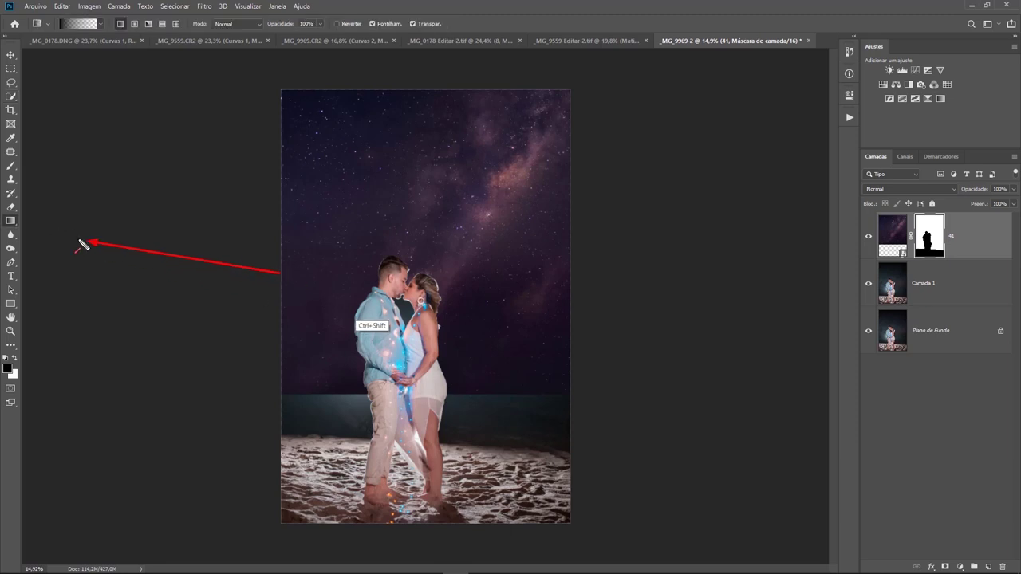
{"action": "left_click_drag", "start_coordinate": [256, 284], "coordinate": [14, 362]}
{"action": "key", "text": "Escape"}
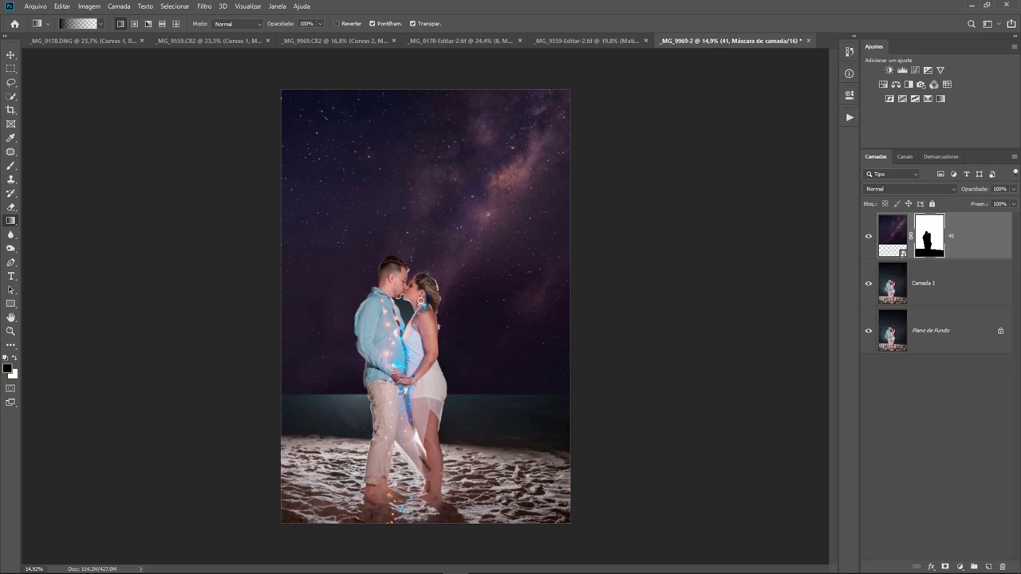
{"action": "left_click_drag", "start_coordinate": [427, 497], "coordinate": [425, 464]}
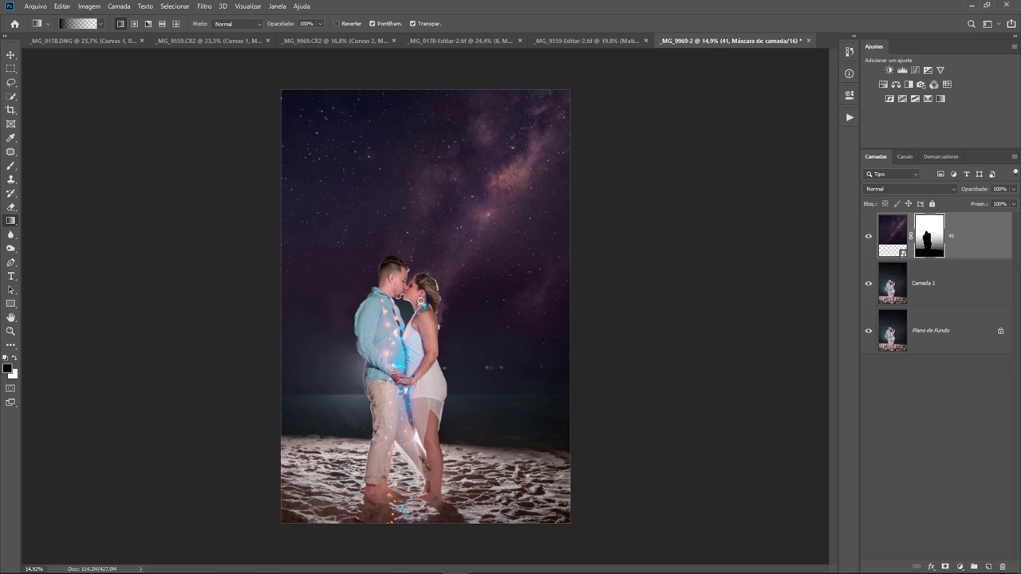
{"action": "scroll", "coordinate": [425, 334], "scroll_direction": "up", "scroll_amount": 2}
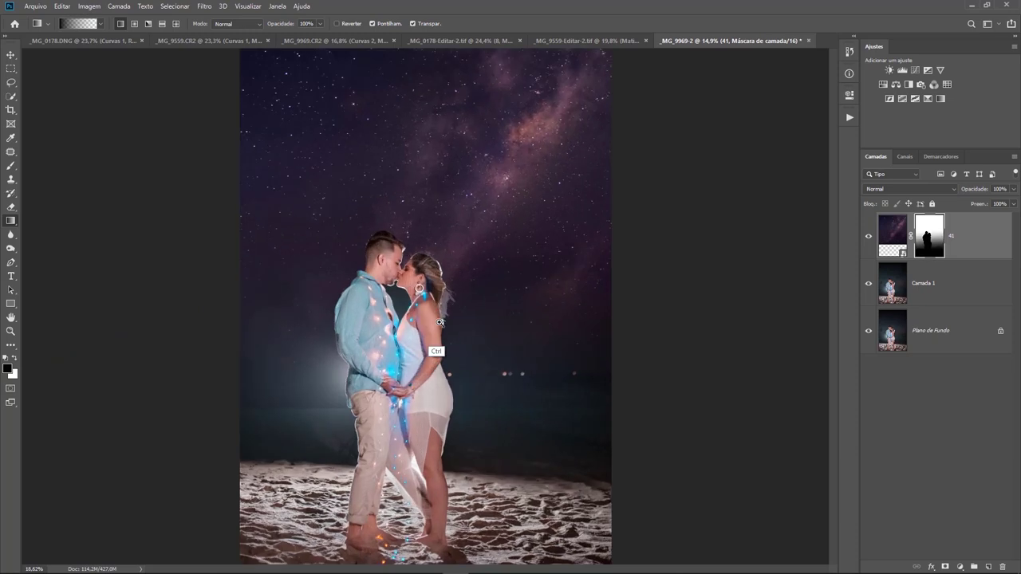
{"action": "left_click_drag", "start_coordinate": [404, 482], "coordinate": [388, 176]}
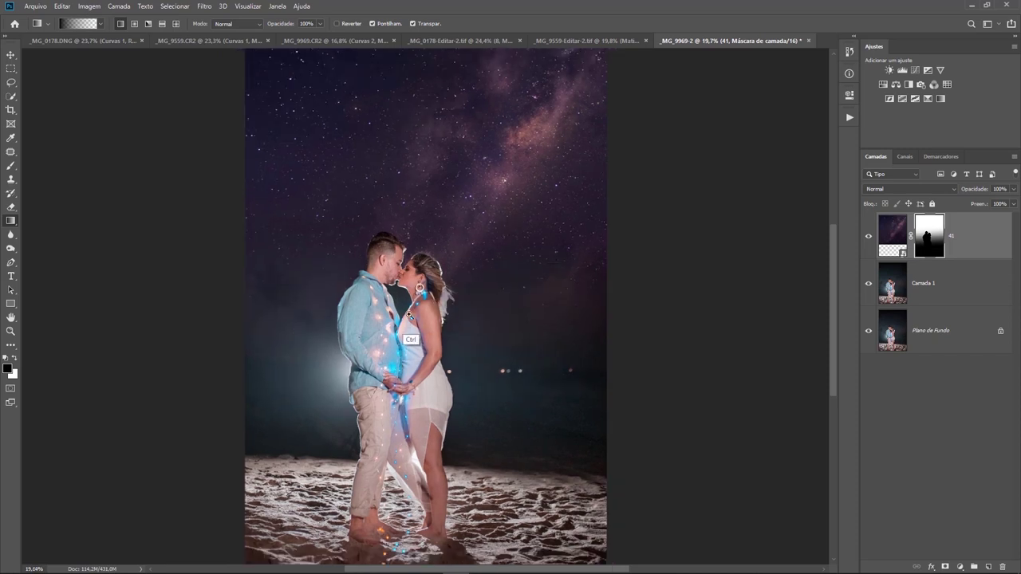
{"action": "scroll", "coordinate": [418, 334], "scroll_direction": "up", "scroll_amount": 1}
{"action": "scroll", "coordinate": [418, 333], "scroll_direction": "up", "scroll_amount": 2}
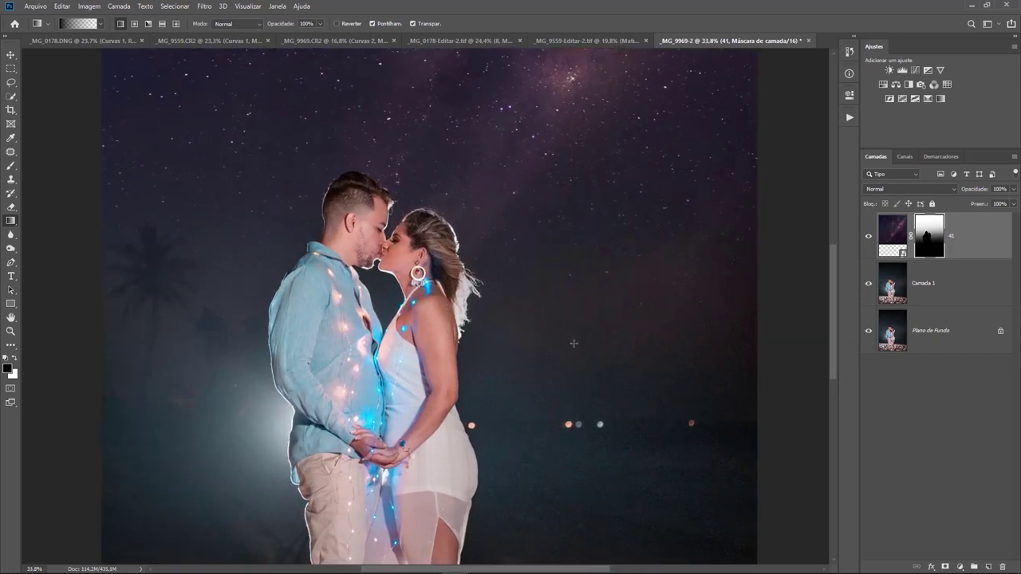
{"action": "scroll", "coordinate": [488, 311], "scroll_direction": "down", "scroll_amount": 2}
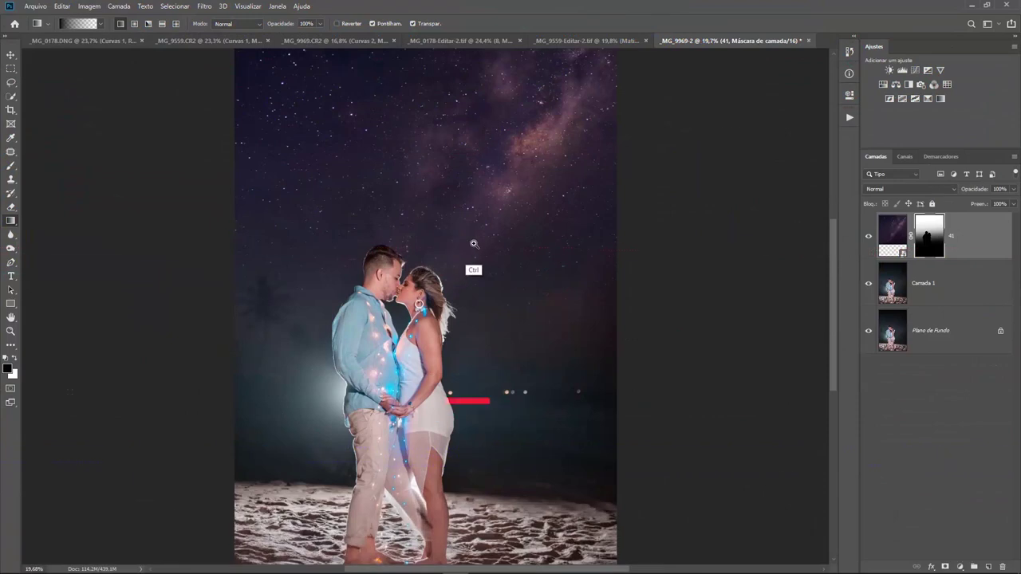
{"action": "mouse_move", "coordinate": [505, 239]}
{"action": "left_mouse_down"}
{"action": "mouse_move", "coordinate": [459, 272]}
{"action": "mouse_move", "coordinate": [485, 257]}
{"action": "left_mouse_up"}
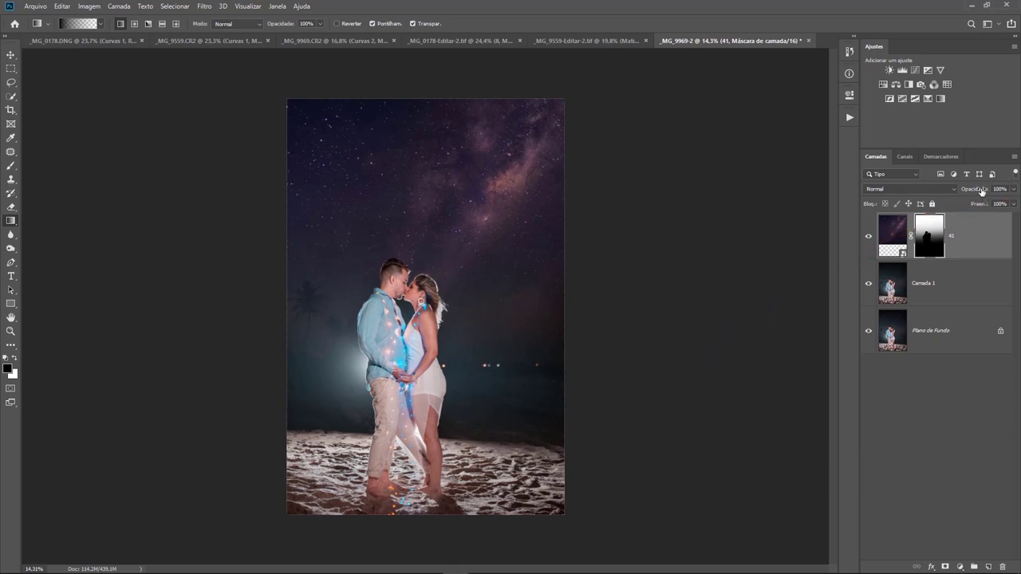
{"action": "left_click_drag", "start_coordinate": [975, 189], "coordinate": [877, 228]}
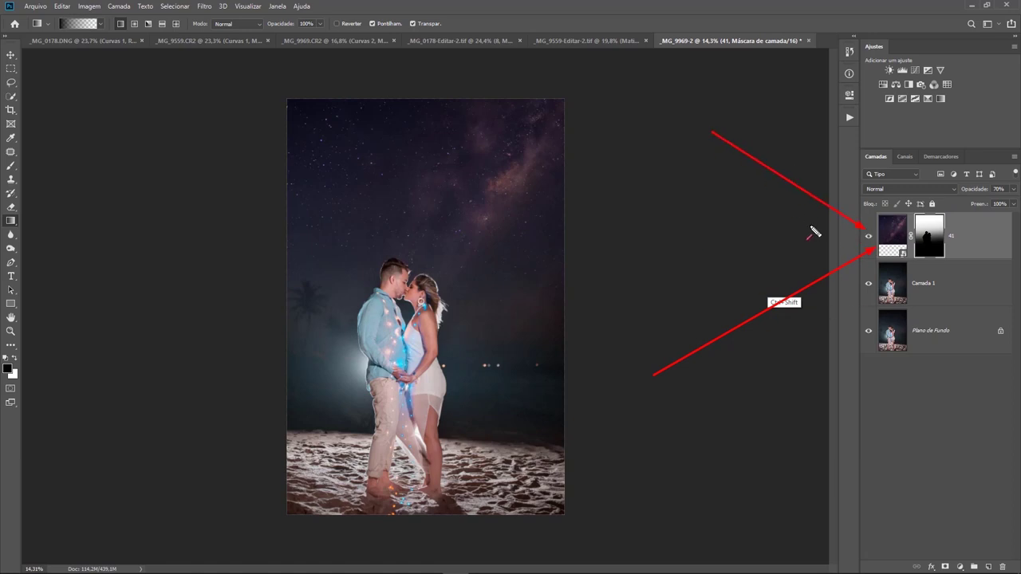
{"action": "key", "text": "ctrl+0"}
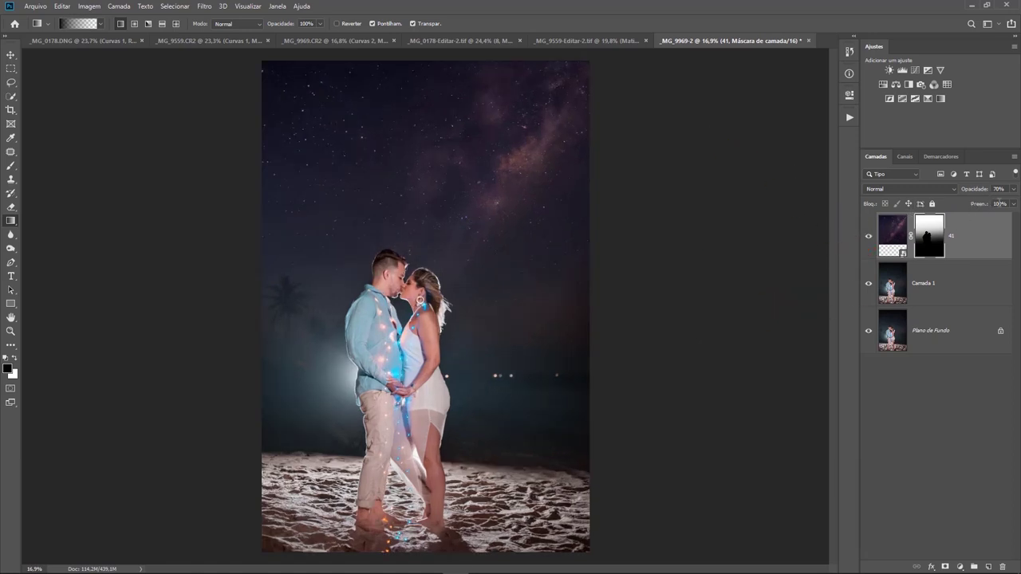
{"action": "left_click", "coordinate": [869, 237]}
{"action": "left_click", "coordinate": [871, 236]}
{"action": "left_click", "coordinate": [869, 237]}
{"action": "left_click", "coordinate": [869, 237]}
{"action": "left_click", "coordinate": [869, 236]}
{"action": "left_click", "coordinate": [869, 237]}
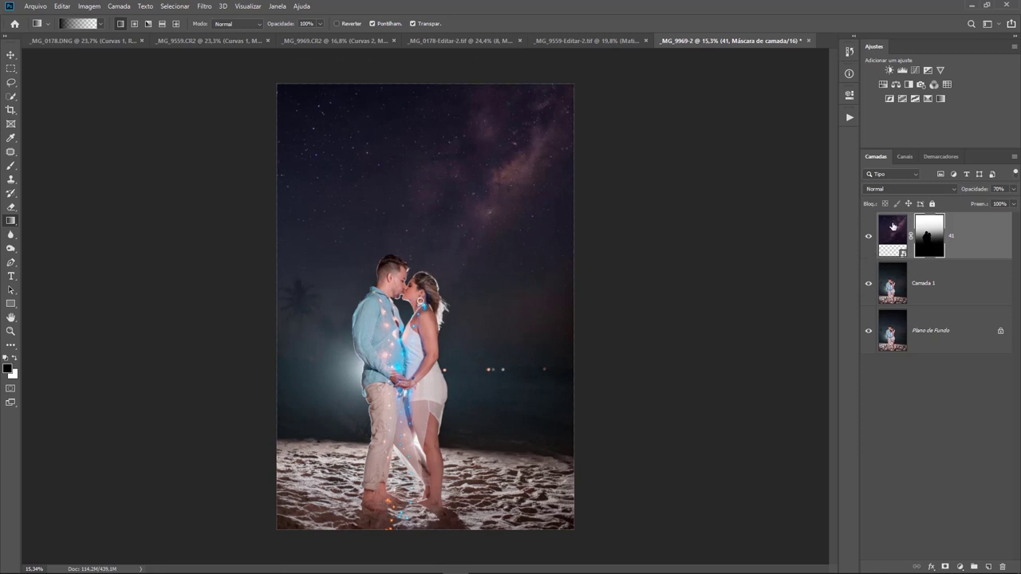
{"action": "left_click", "coordinate": [893, 231]}
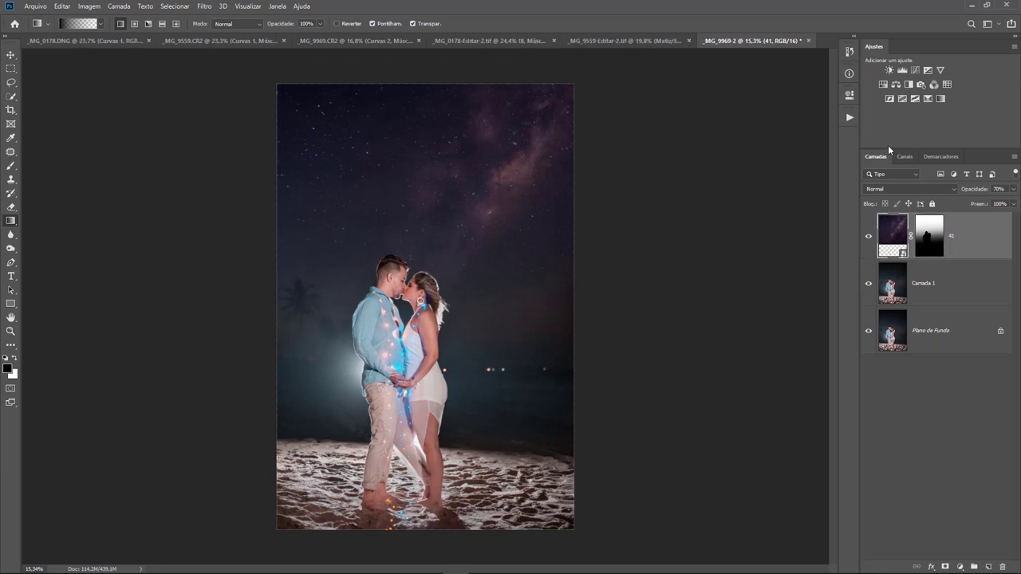
Add a Color Lookup adjustment layer using the Crisp_Winter.look 3D LUT.
{"action": "left_click", "coordinate": [947, 84]}
{"action": "left_click", "coordinate": [722, 127]}
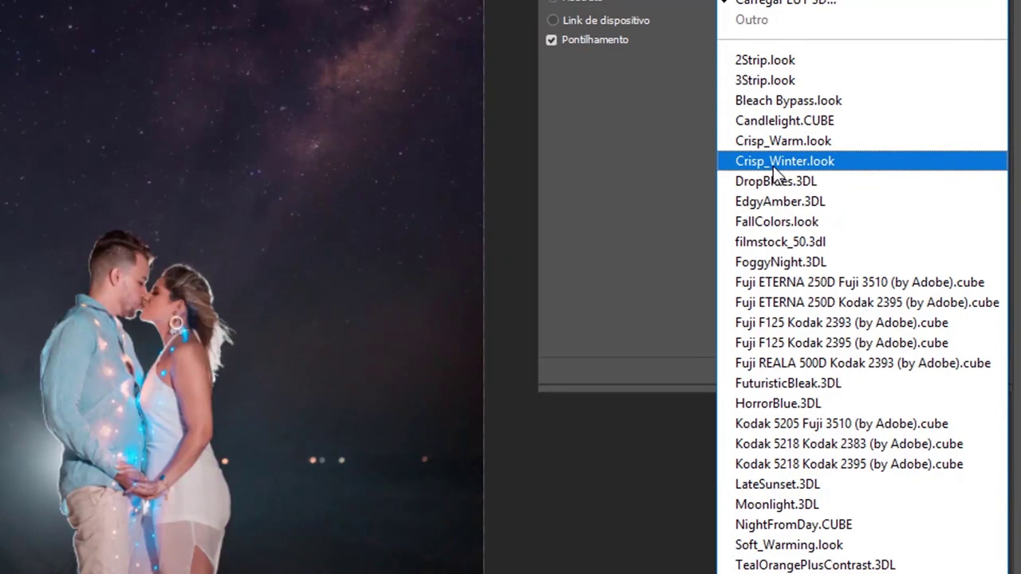
{"action": "left_click", "coordinate": [775, 169]}
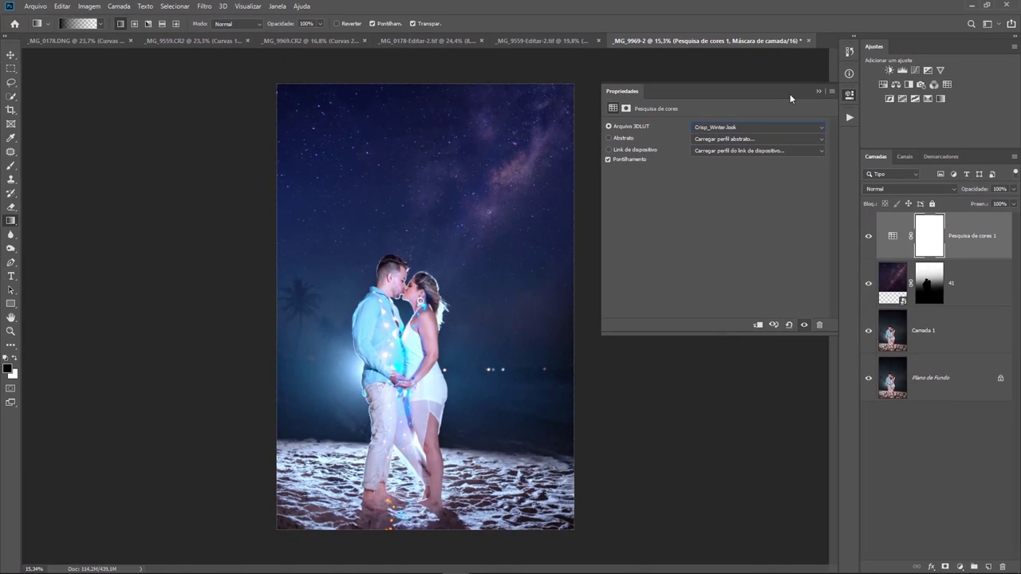
{"action": "left_click", "coordinate": [818, 93]}
Blend the lookup layer as Luz Indireta at 33% opacity and toggle it to compare.
{"action": "left_click", "coordinate": [909, 189]}
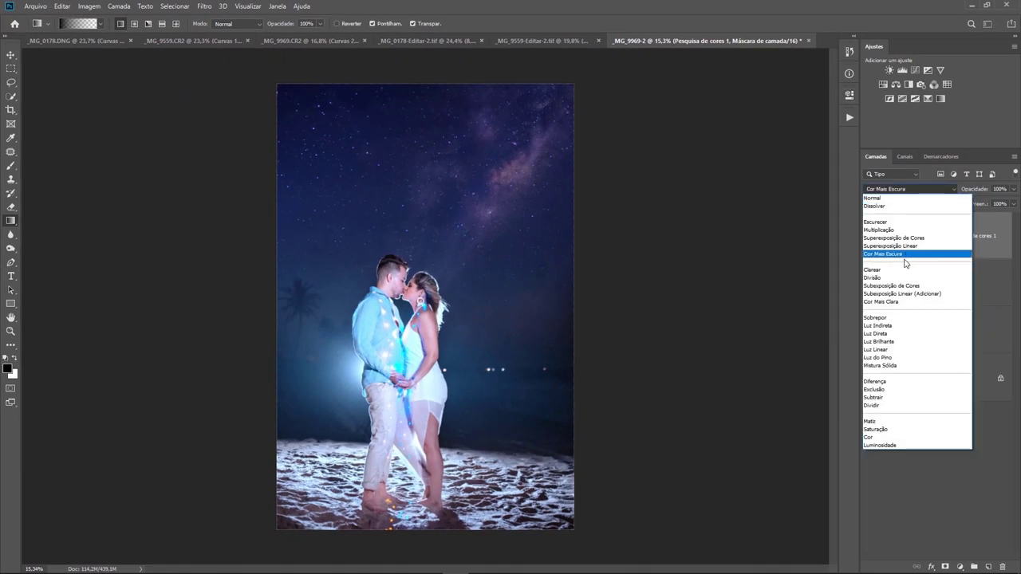
{"action": "left_click", "coordinate": [890, 327]}
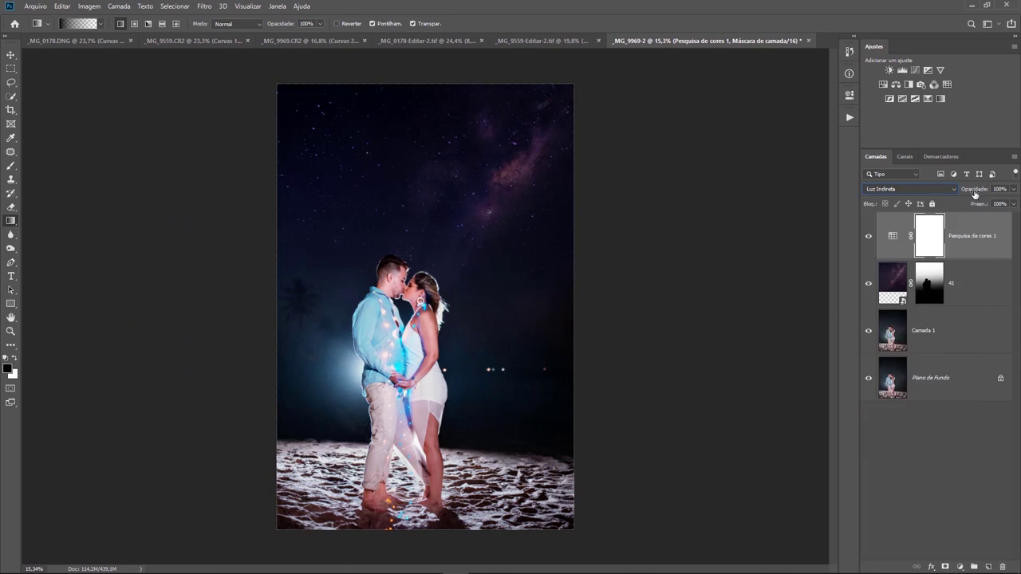
{"action": "left_click_drag", "start_coordinate": [980, 192], "coordinate": [948, 196]}
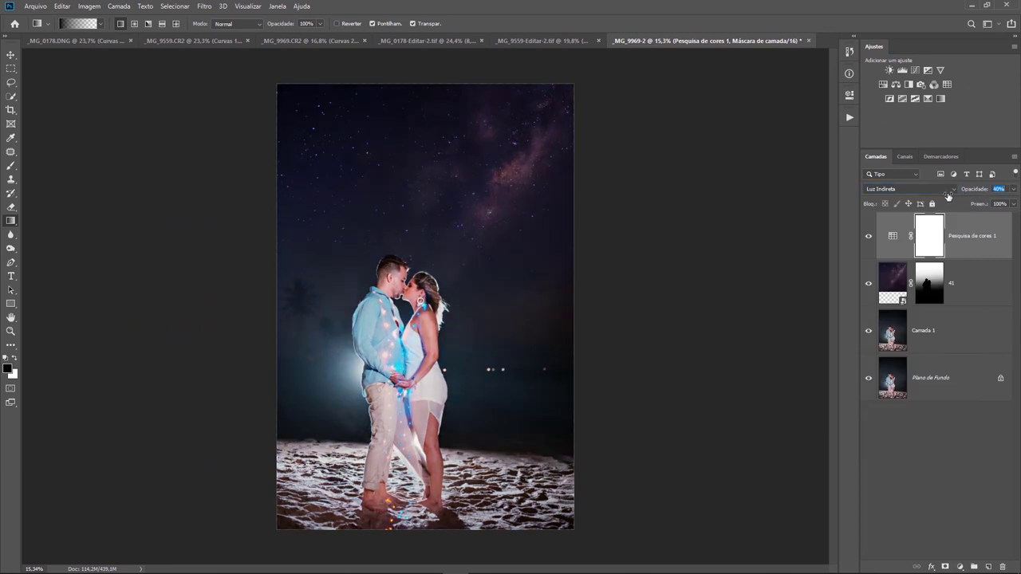
{"action": "left_click", "coordinate": [869, 237]}
{"action": "left_click", "coordinate": [871, 236]}
{"action": "left_click", "coordinate": [869, 236]}
{"action": "left_click", "coordinate": [869, 236]}
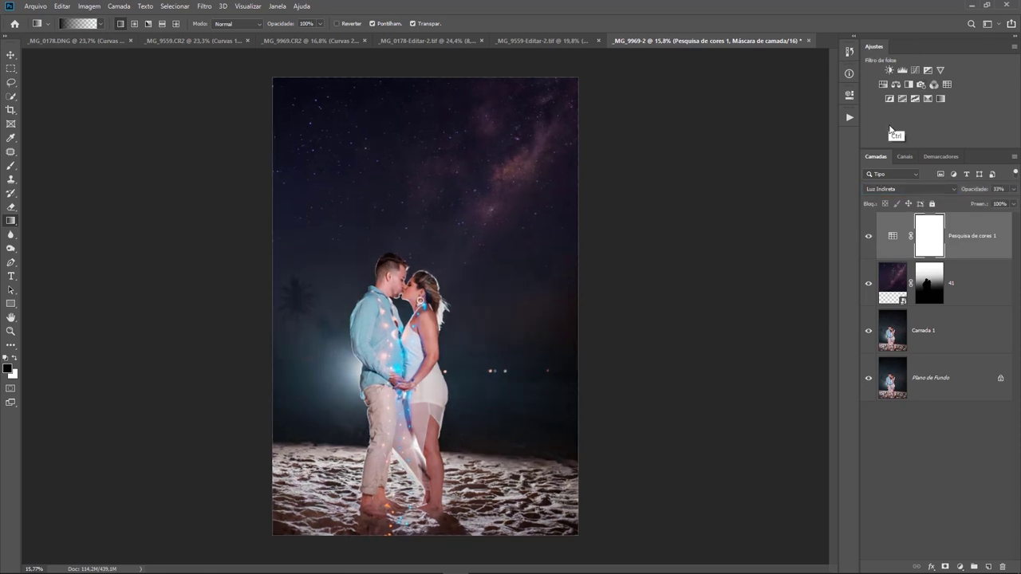
Add Photo Filter layer 'Filtro de Fotos 1' tinted cyan #00ece4 at 25% density, then fit the photo on screen.
{"action": "left_click_drag", "start_coordinate": [799, 192], "coordinate": [909, 98]}
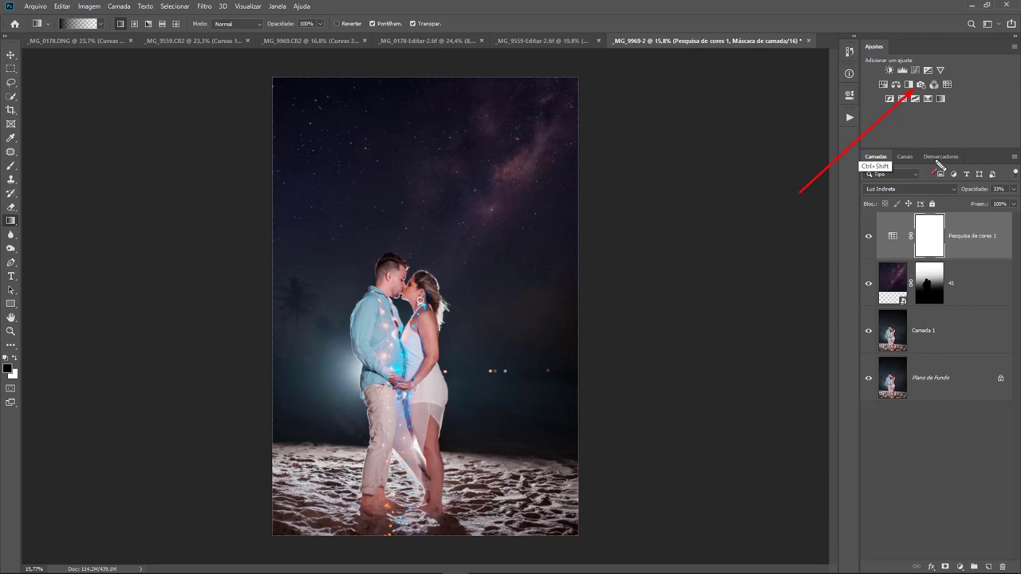
{"action": "left_click", "coordinate": [921, 84]}
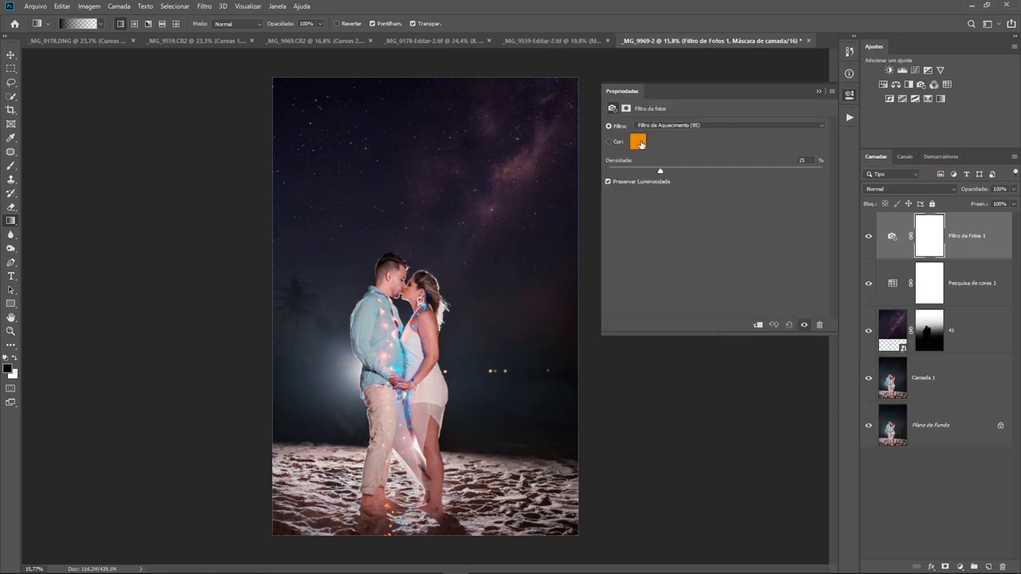
{"action": "left_click", "coordinate": [638, 142]}
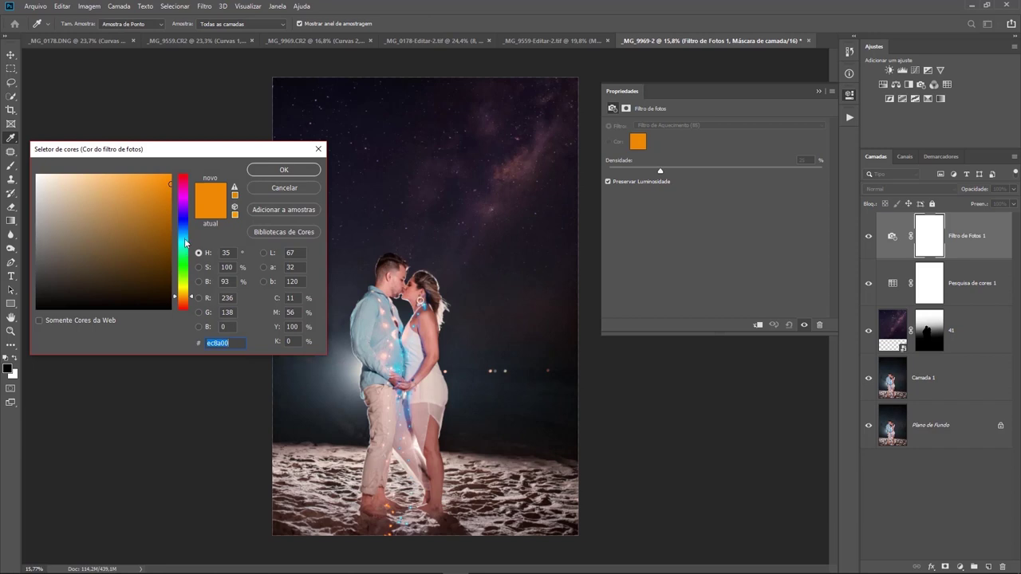
{"action": "left_click", "coordinate": [188, 242]}
{"action": "left_click_drag", "start_coordinate": [191, 243], "coordinate": [191, 242]}
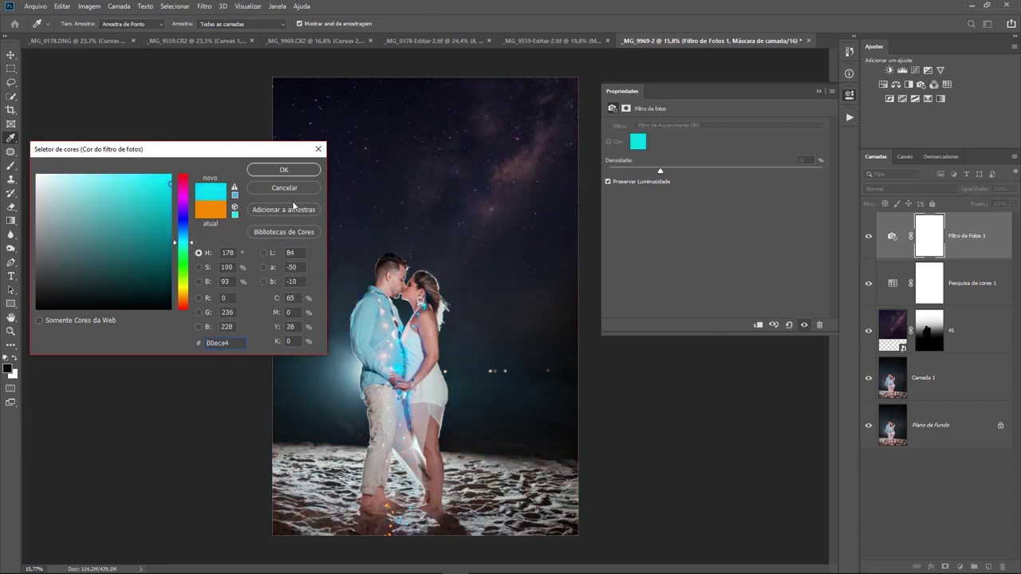
{"action": "left_click", "coordinate": [285, 170]}
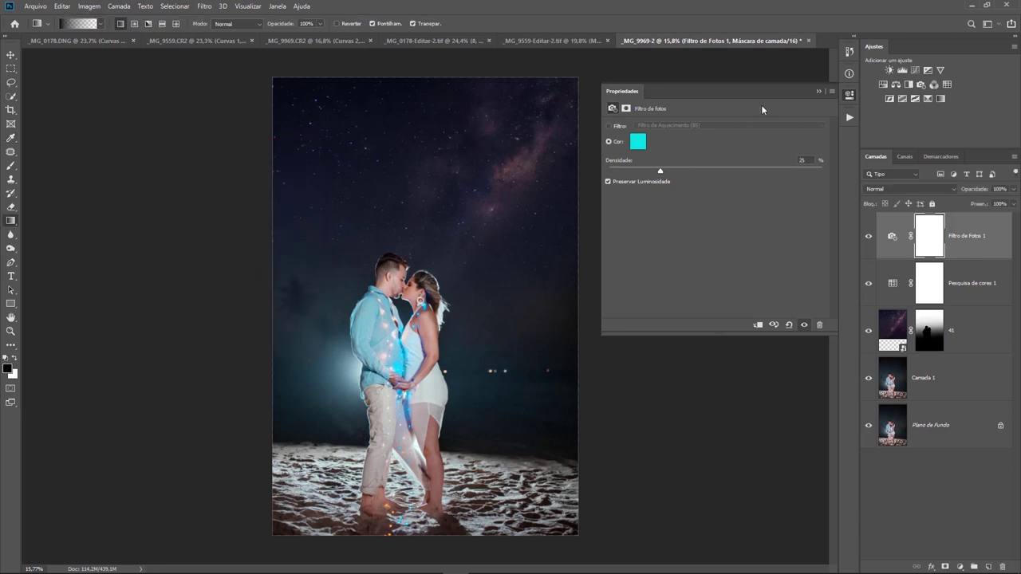
{"action": "left_click", "coordinate": [817, 93]}
{"action": "key", "text": "ctrl+0"}
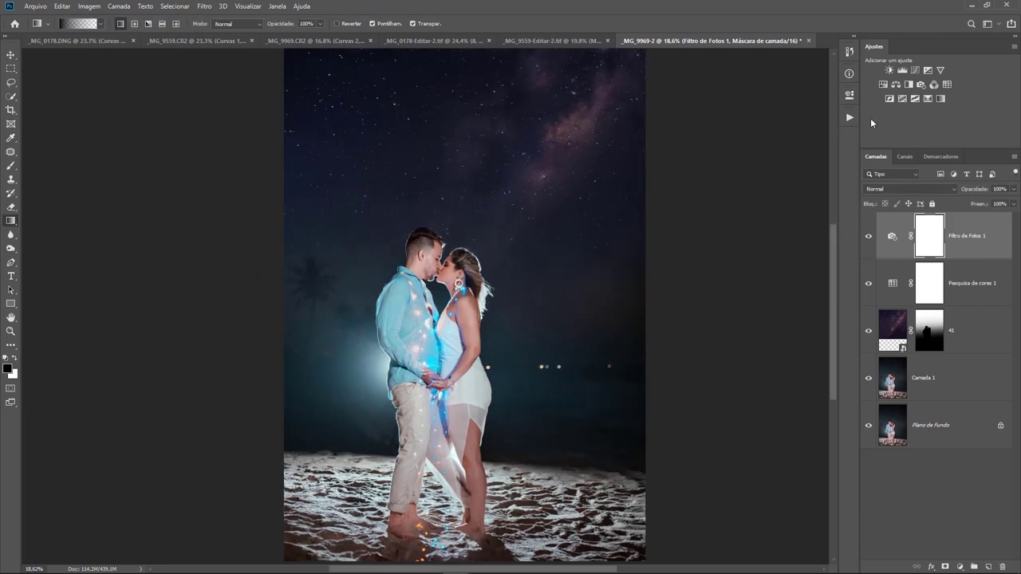
Add a Curves layer and pull the Blue channel's highlight point down (255→242).
{"action": "left_click", "coordinate": [915, 70]}
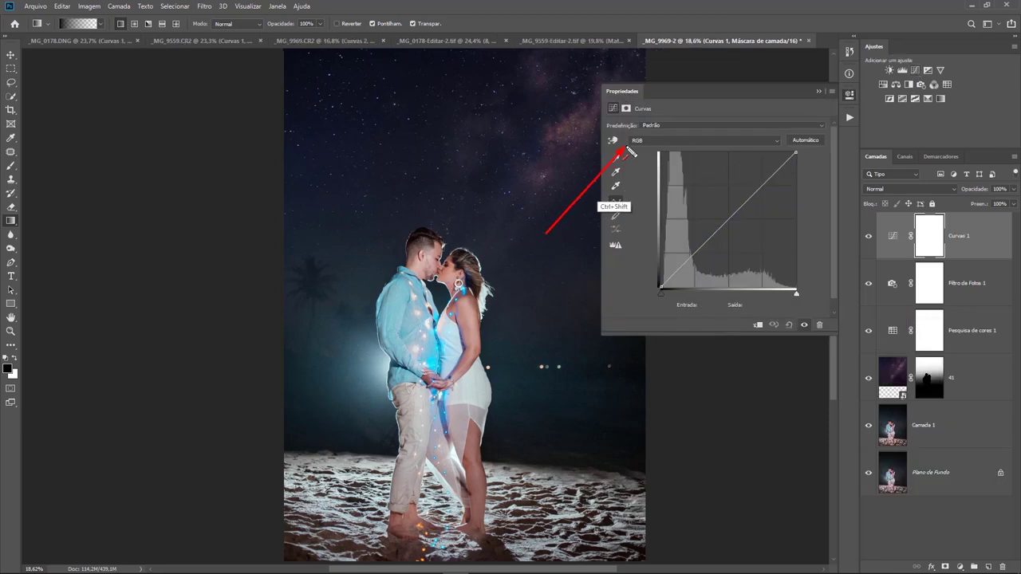
{"action": "left_click", "coordinate": [776, 141]}
{"action": "left_click", "coordinate": [690, 175]}
{"action": "key", "text": "ctrl"}
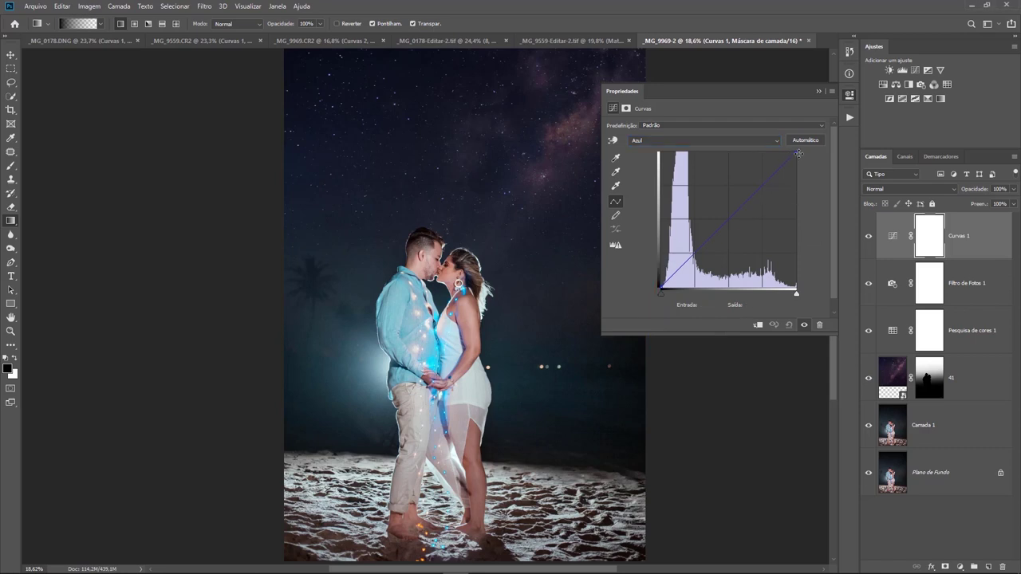
{"action": "left_click_drag", "start_coordinate": [799, 155], "coordinate": [796, 159]}
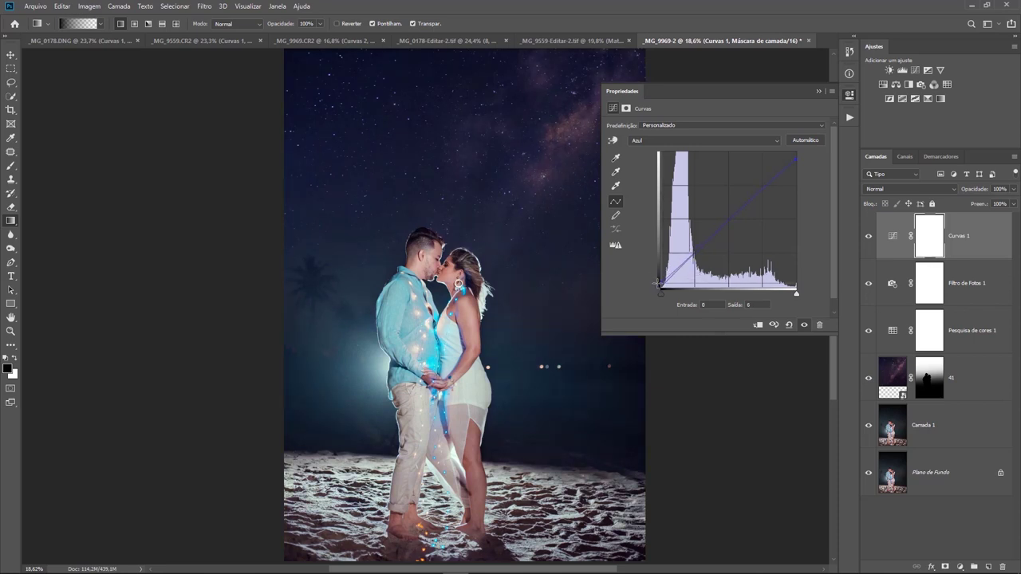
Drop the Curves 1 layer to about 49% opacity and hide it to compare.
{"action": "left_click", "coordinate": [849, 94]}
{"action": "left_click_drag", "start_coordinate": [982, 192], "coordinate": [961, 195]}
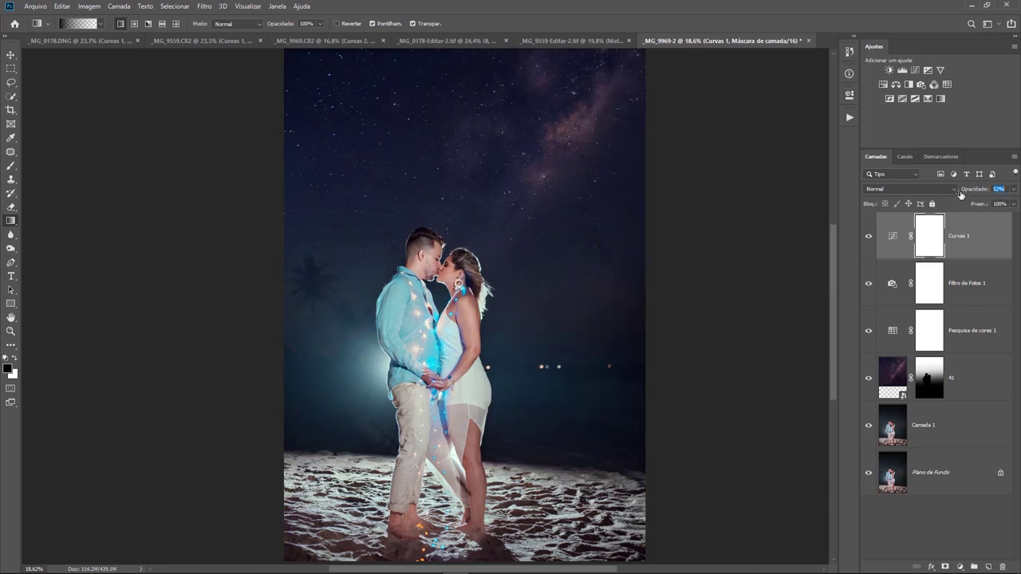
{"action": "left_click", "coordinate": [869, 236]}
Show Curves 1 again and lower Milky Way layer 41's opacity from 70% to 54%.
{"action": "left_click", "coordinate": [872, 238]}
{"action": "scroll", "coordinate": [558, 295], "scroll_direction": "down", "scroll_amount": 1}
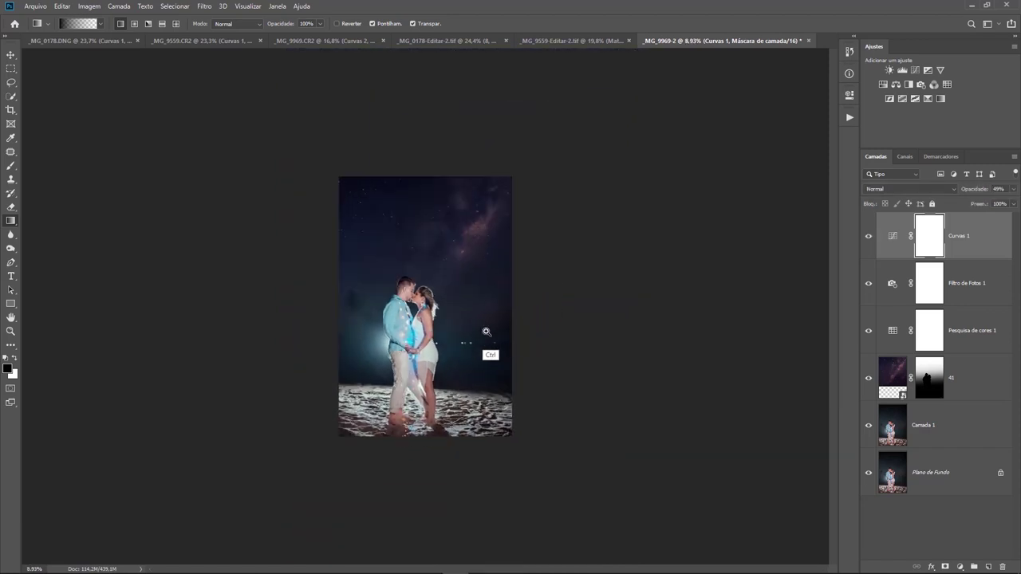
{"action": "scroll", "coordinate": [504, 327], "scroll_direction": "down", "scroll_amount": 1}
{"action": "scroll", "coordinate": [504, 328], "scroll_direction": "up", "scroll_amount": 1}
{"action": "left_click", "coordinate": [897, 371]}
{"action": "left_click_drag", "start_coordinate": [502, 437], "coordinate": [873, 382]}
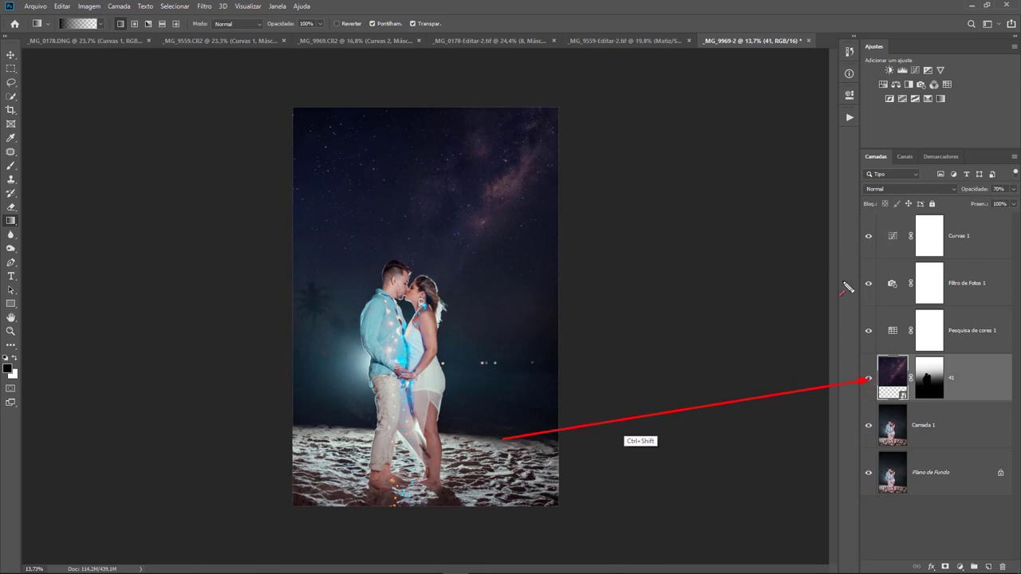
{"action": "left_click_drag", "start_coordinate": [982, 190], "coordinate": [973, 192]}
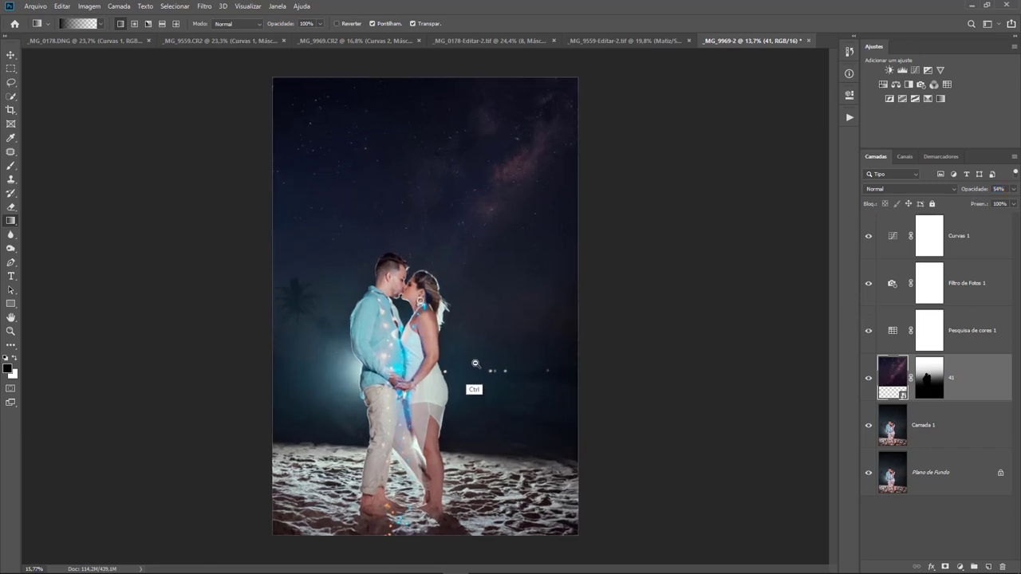
Toggle a layer's visibility to compare the edited photo against the original.
{"action": "left_click", "coordinate": [868, 472], "text": "alt"}
{"action": "left_click", "coordinate": [868, 472], "text": "alt"}
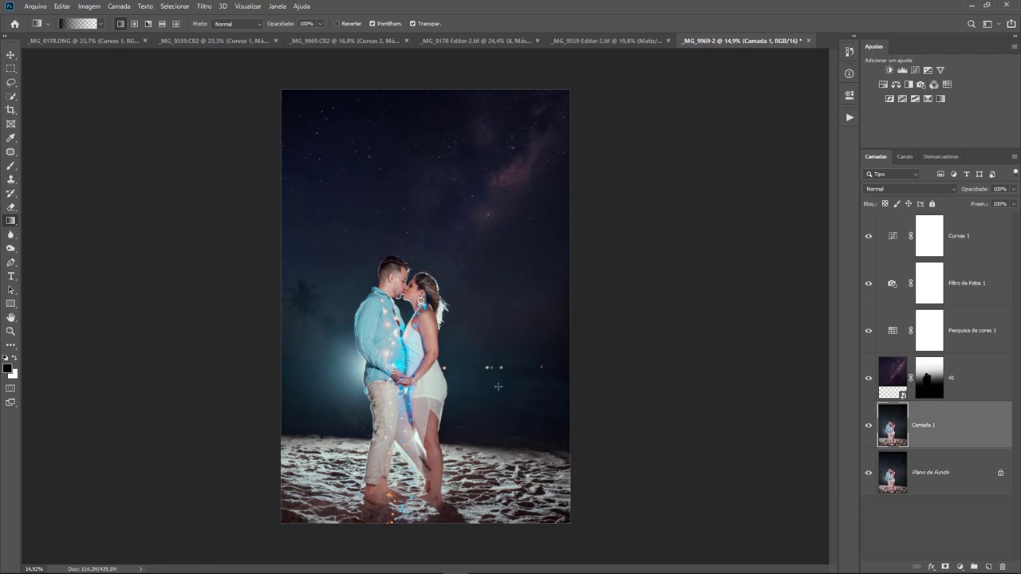
{"action": "left_click_drag", "start_coordinate": [140, 293], "coordinate": [331, 347]}
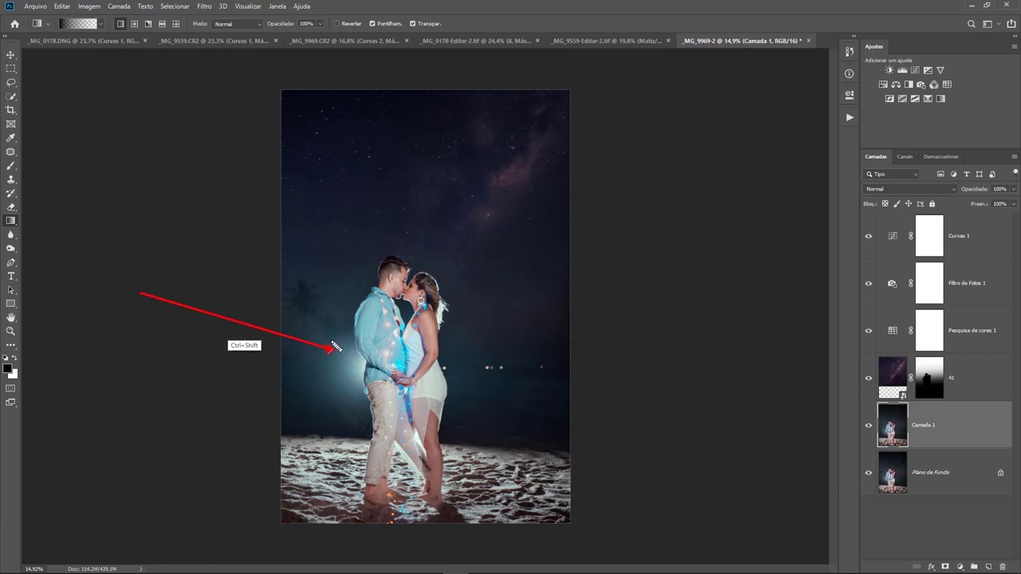
{"action": "left_click_drag", "start_coordinate": [141, 292], "coordinate": [319, 177]}
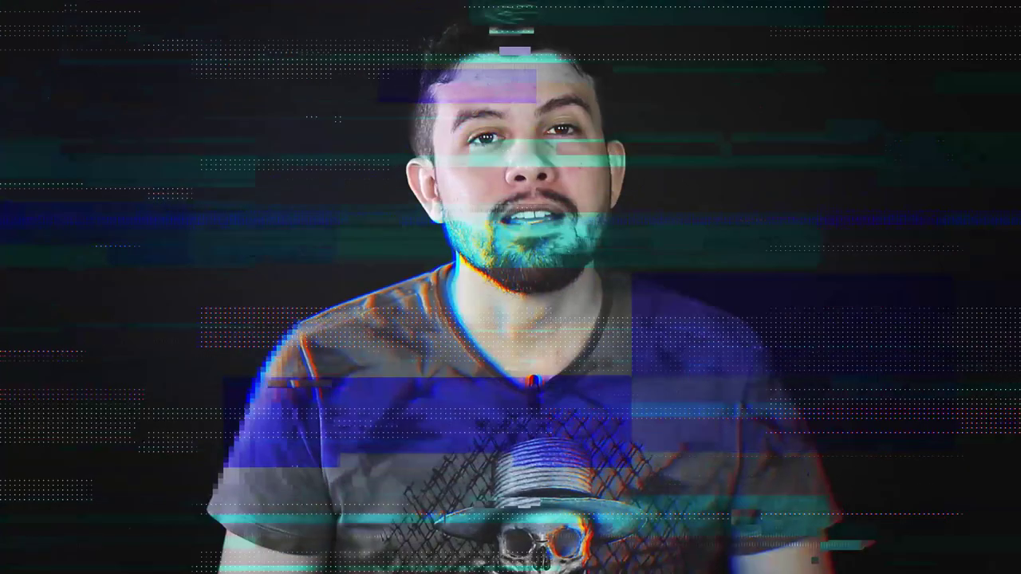